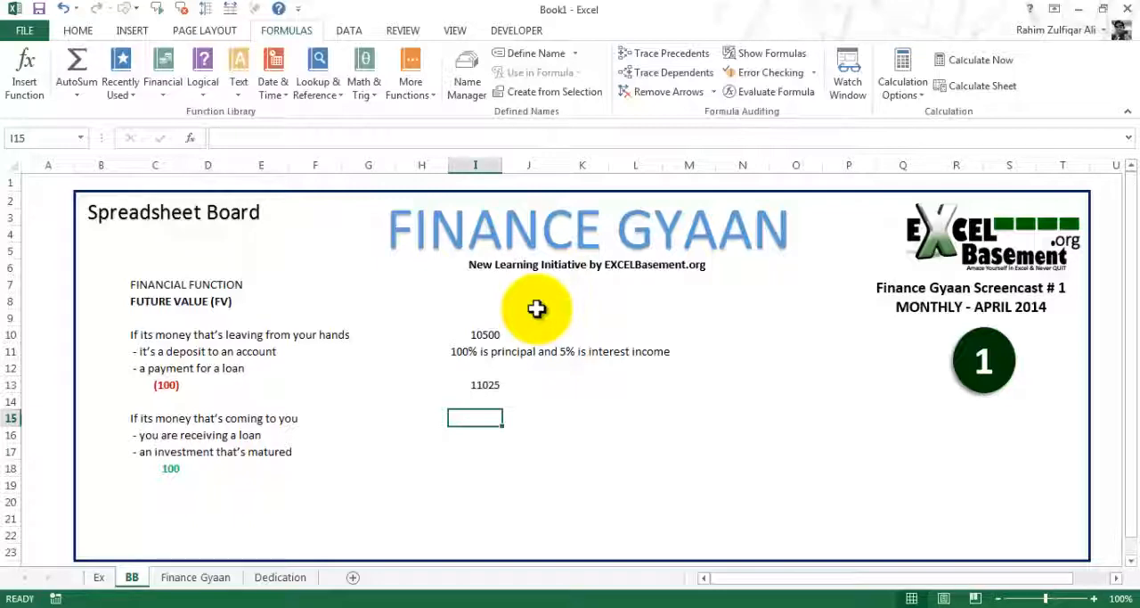
# Enter the note "compound interest" in cell I15
pyautogui.write('compound')
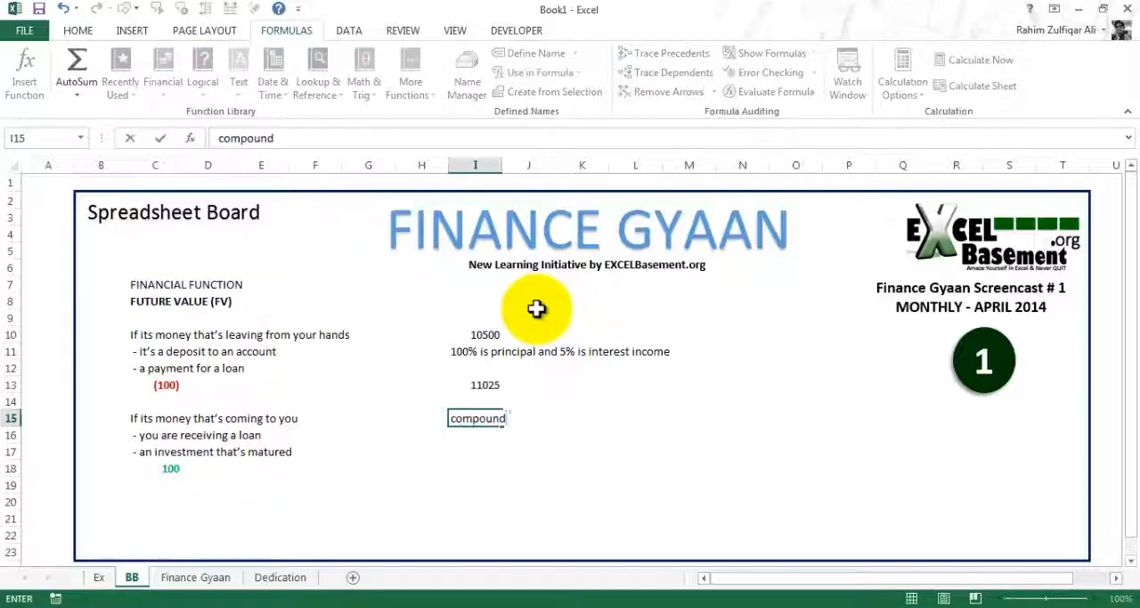
pyautogui.write(' interest')
pyautogui.press('Return')
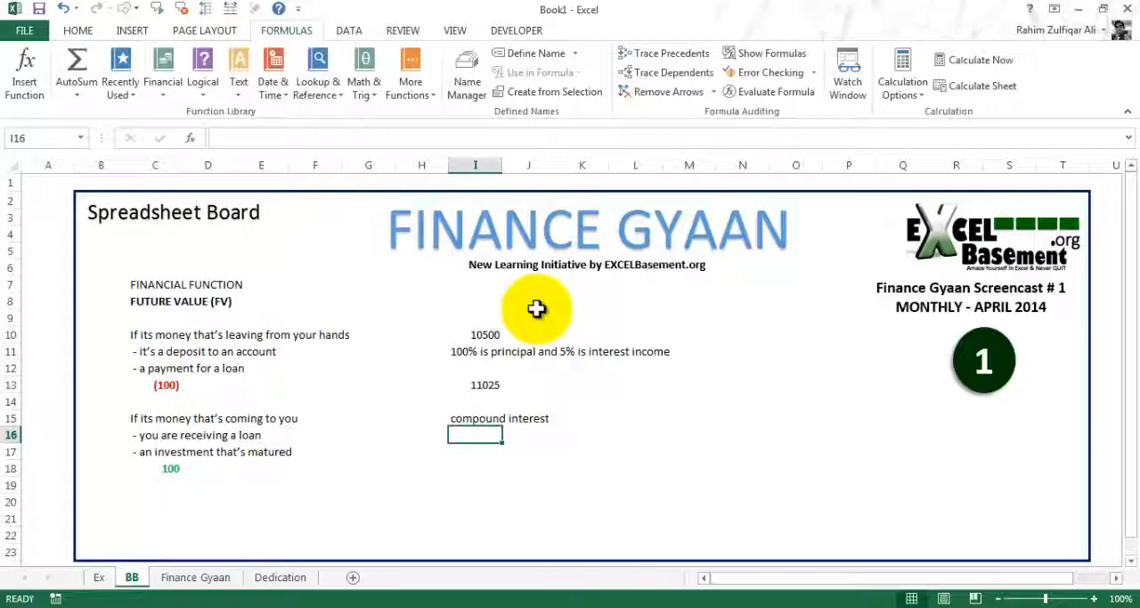
# Enter the note "interest earned on the interest you prevoiusly earned" in cell I16 and dismiss the Windows color scheme prompt
pyautogui.write('interest')
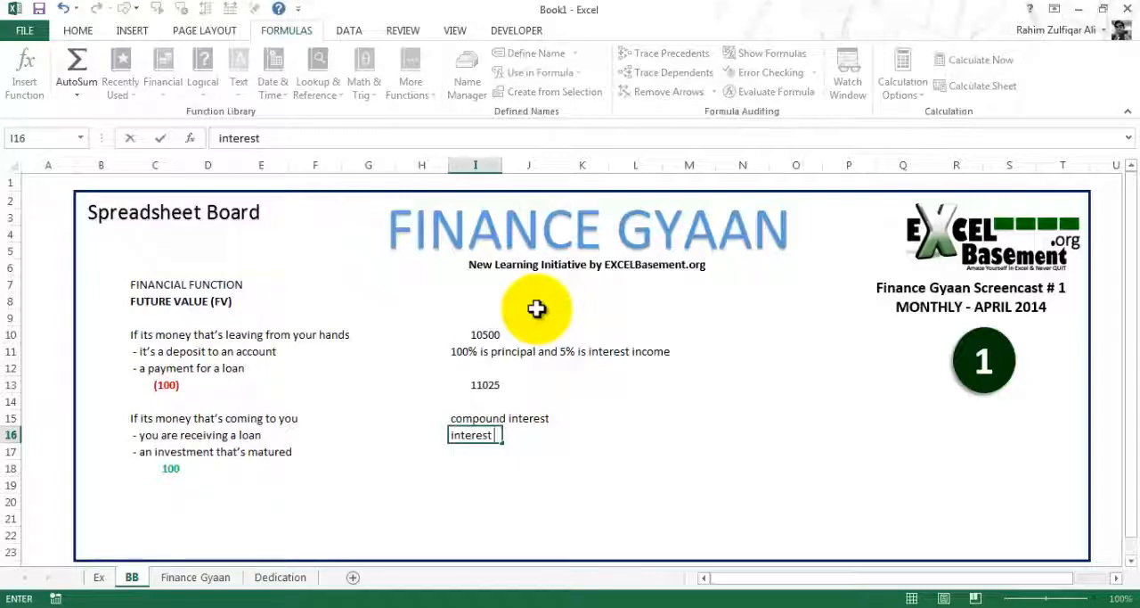
pyautogui.write(' earned o')
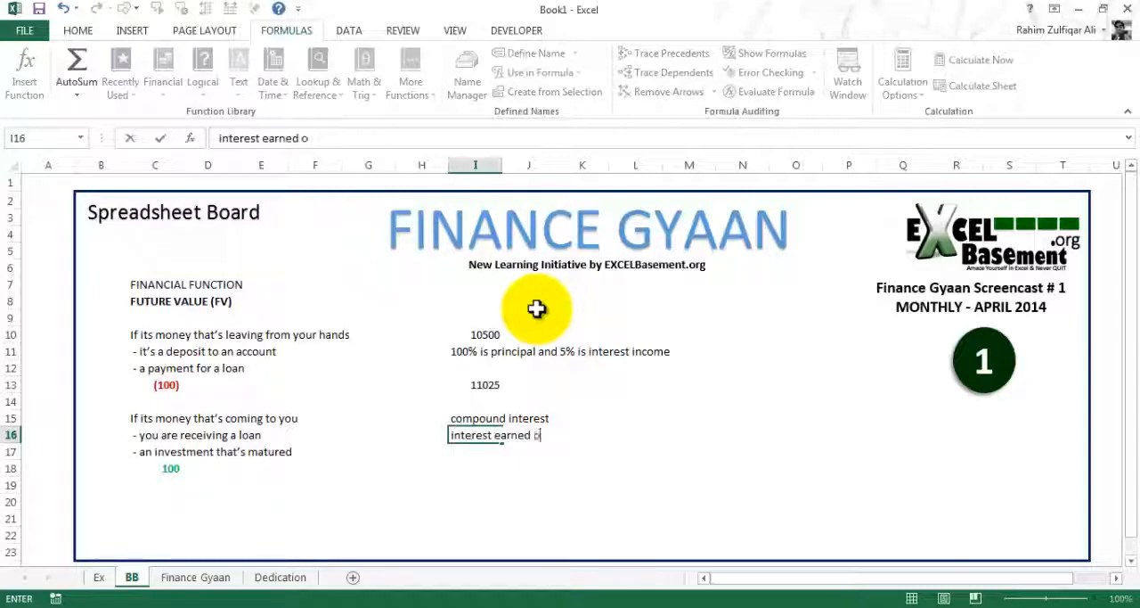
pyautogui.write('n the interest')
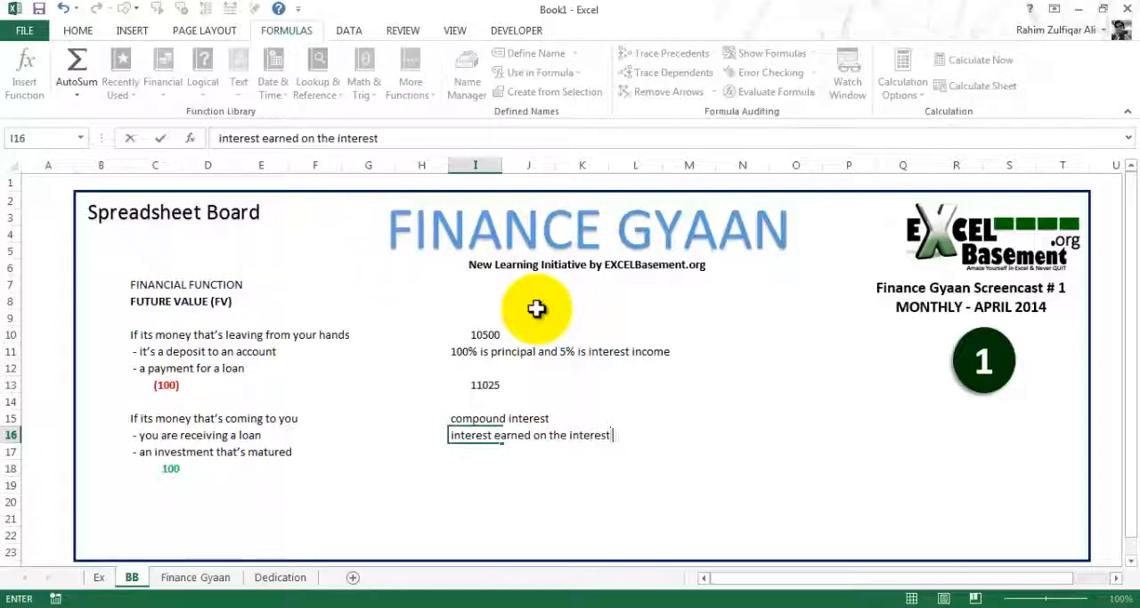
pyautogui.write(' you prevoiu')
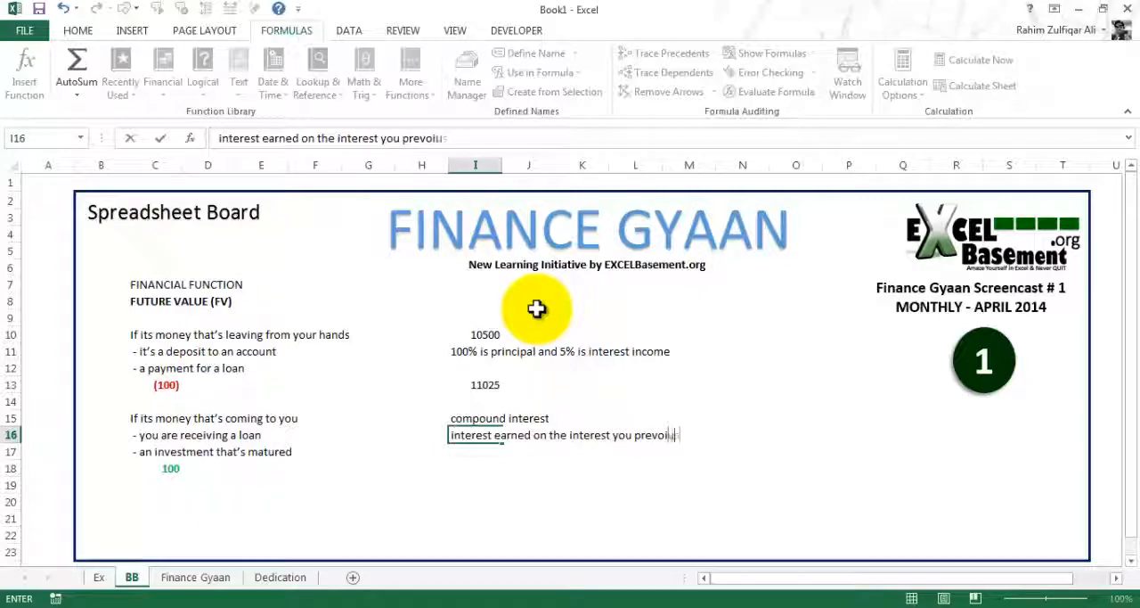
pyautogui.write('sly aarned')
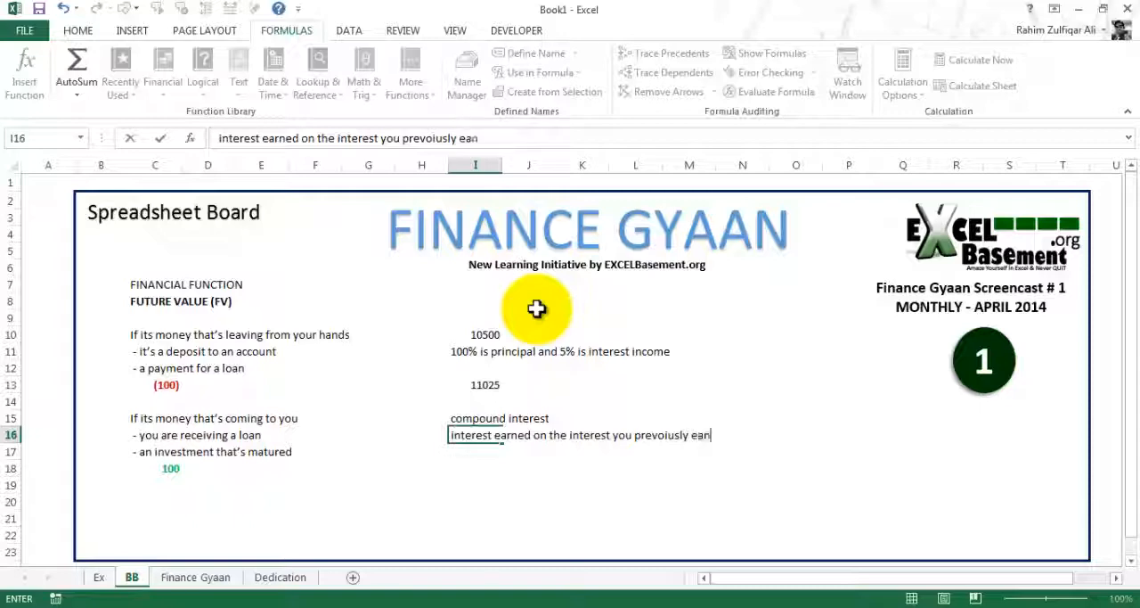
pyautogui.press('Return')
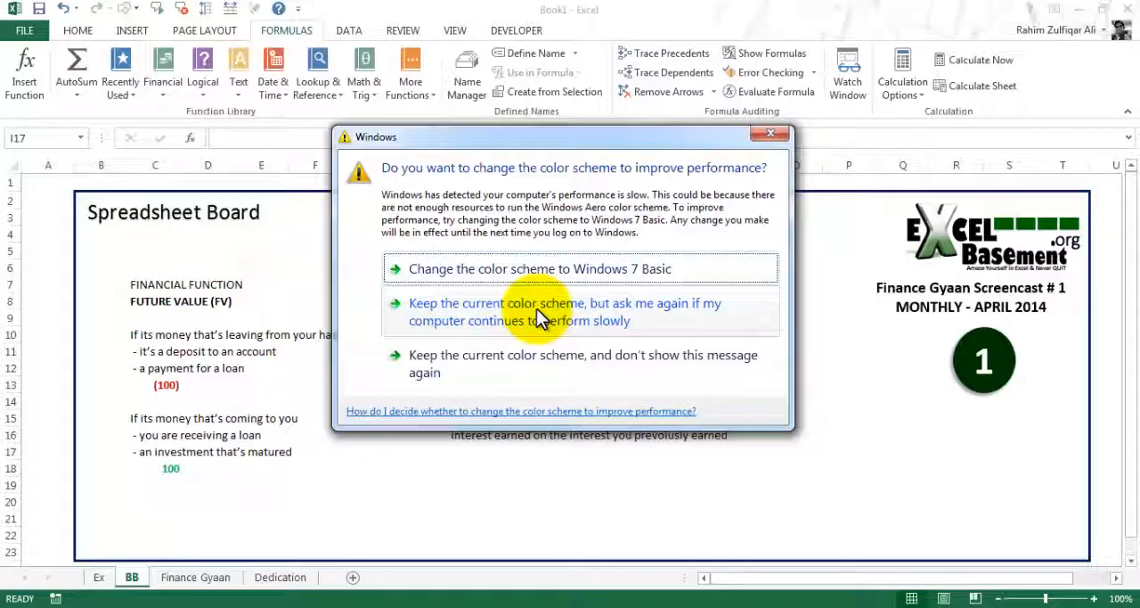
pyautogui.click(770, 134)
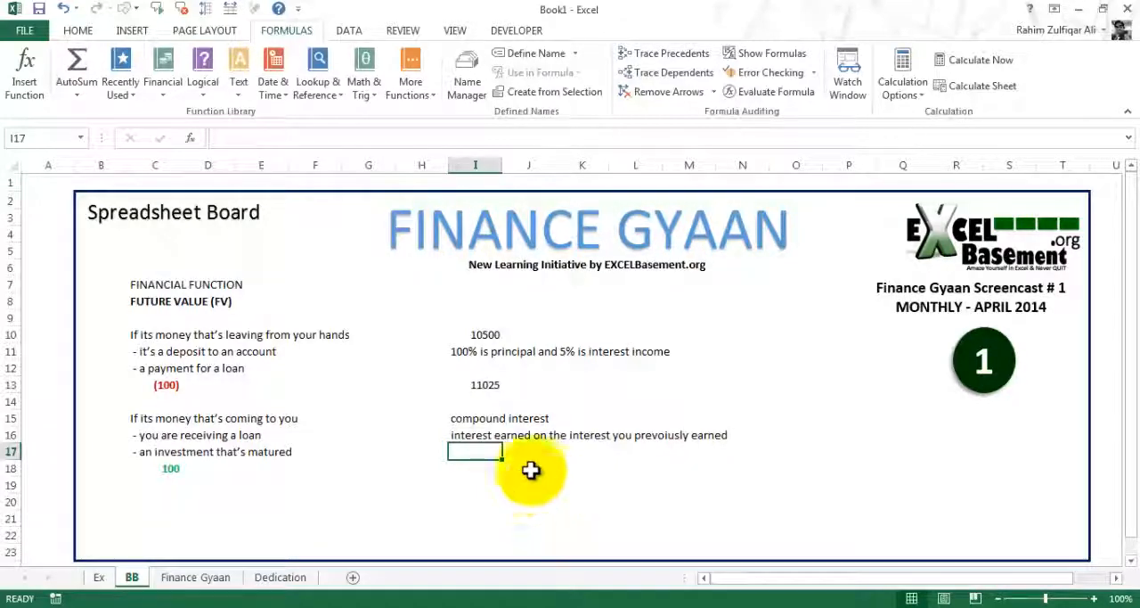
# Examine the descriptions of the FV function's Nper, Pmt, Pv and Type arguments from cell I18, cancelling without inserting the function
pyautogui.click(472, 470)
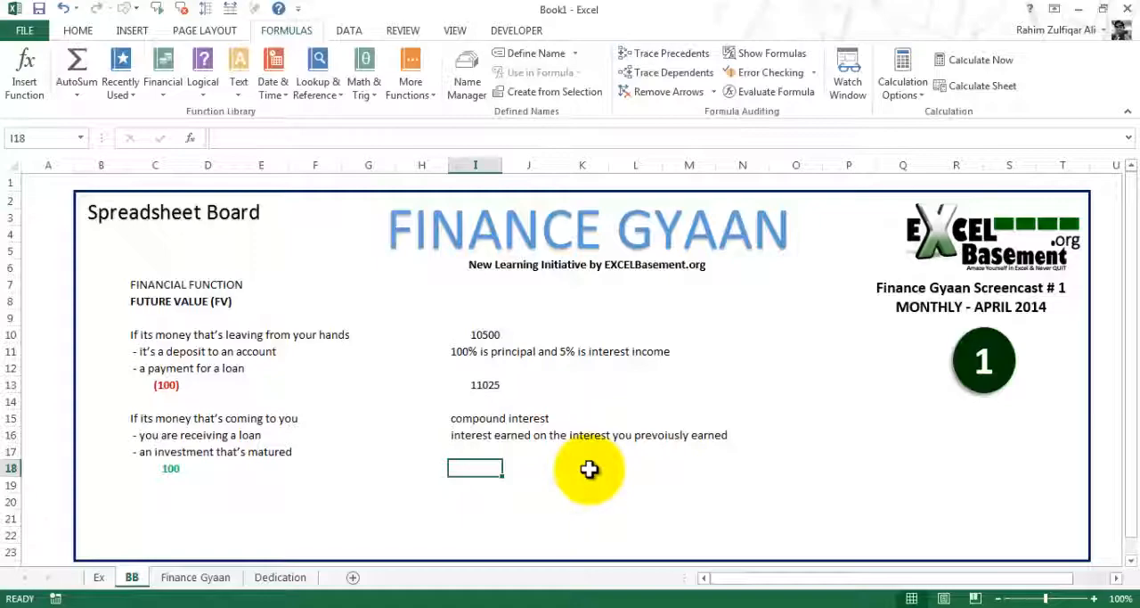
pyautogui.write('=fv(')
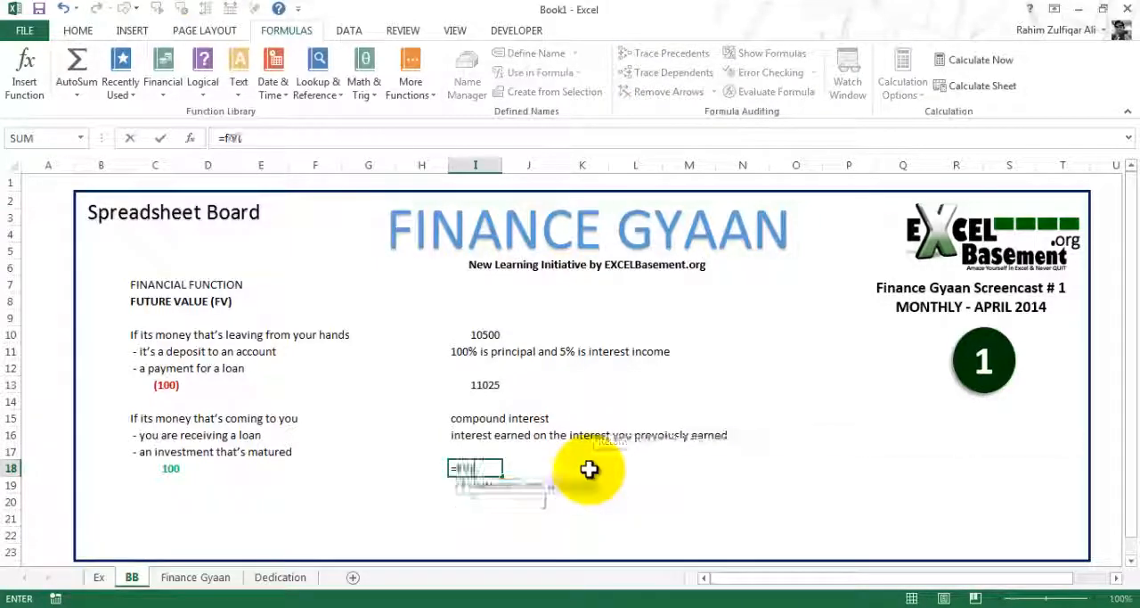
pyautogui.hotkey('ctrl', 'a')
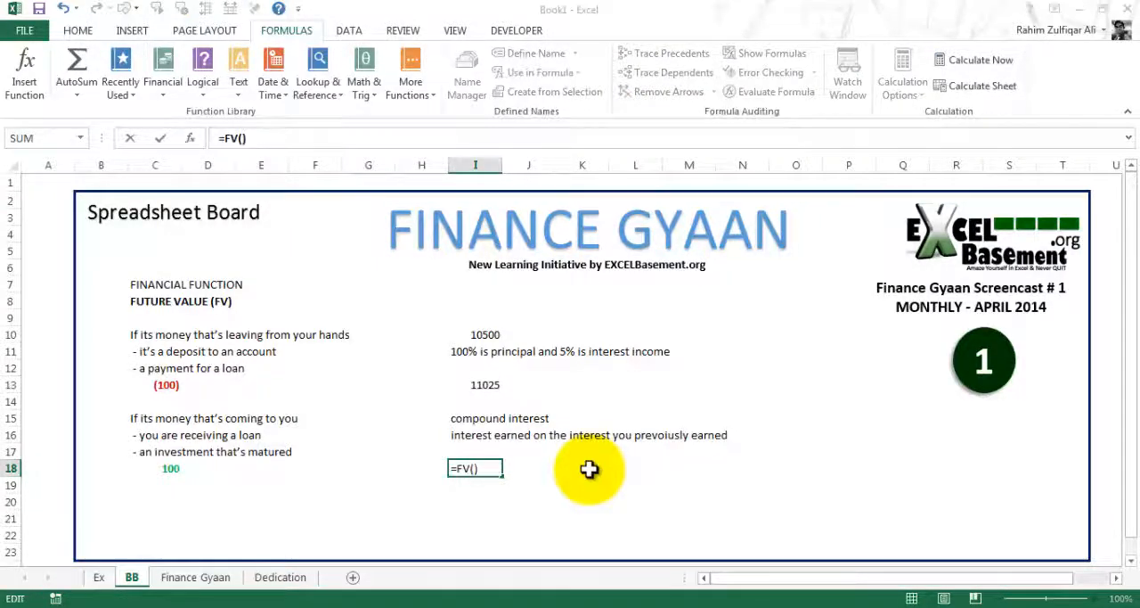
pyautogui.moveTo(529, 164); pyautogui.dragTo(595, 212)
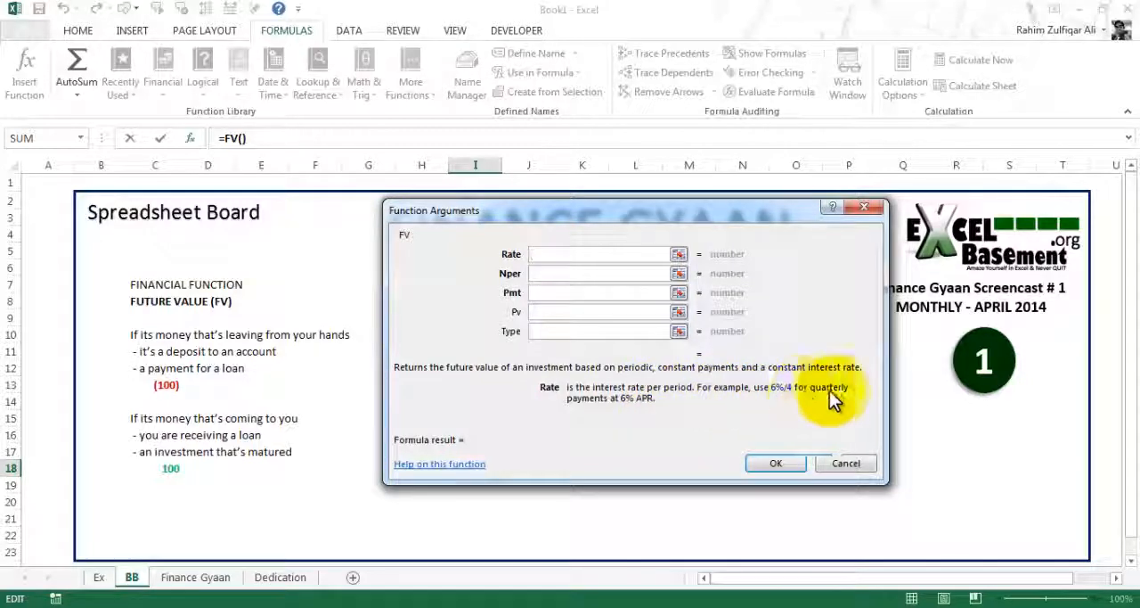
pyautogui.click(563, 275)
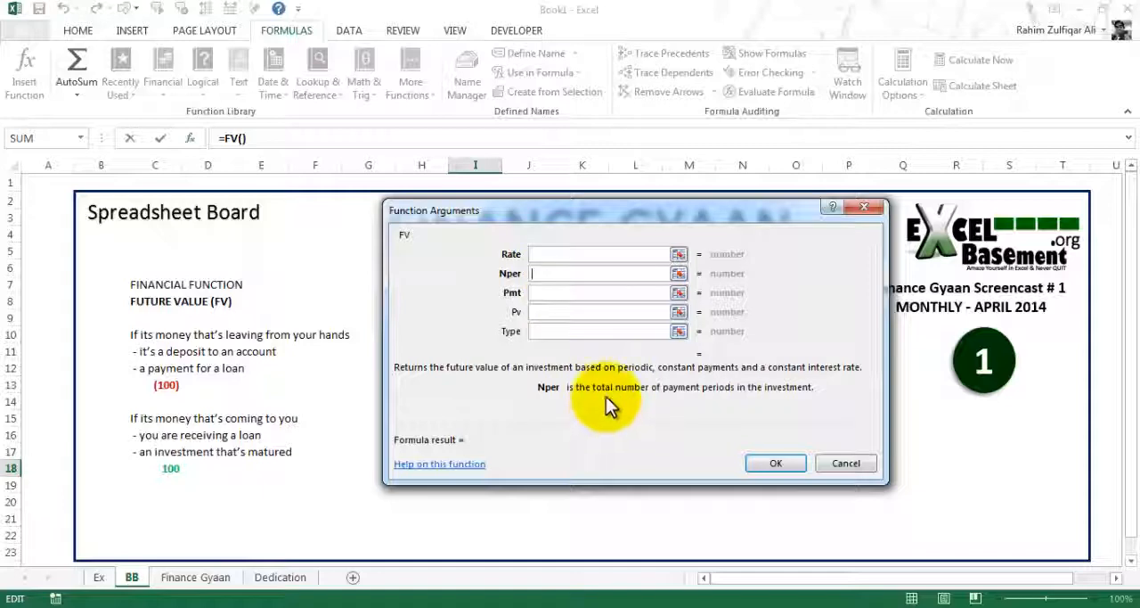
pyautogui.click(561, 294)
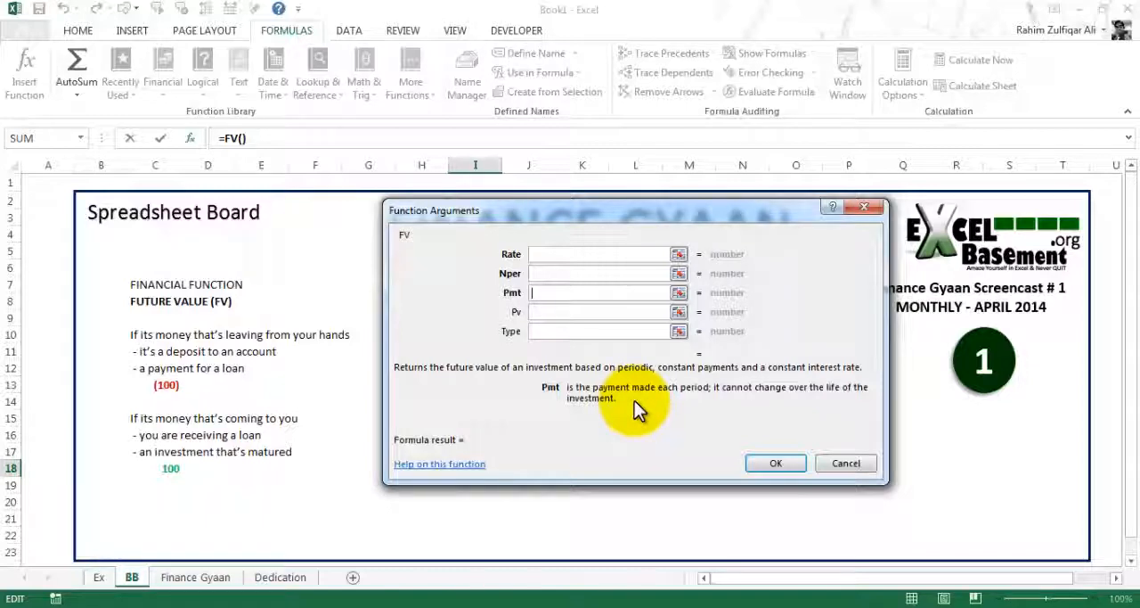
pyautogui.click(574, 312)
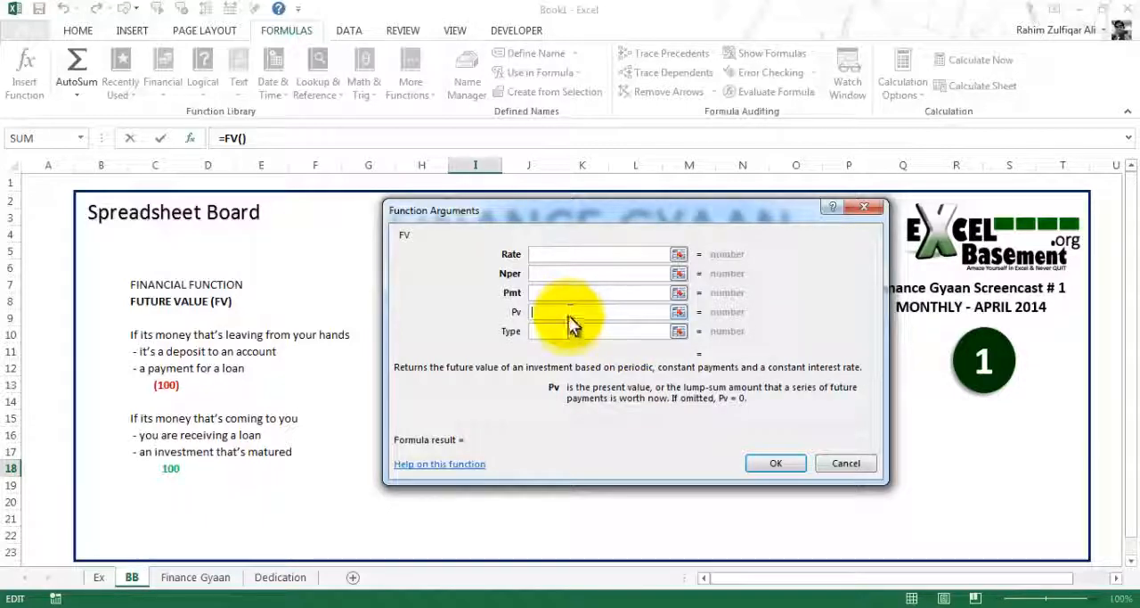
pyautogui.click(567, 331)
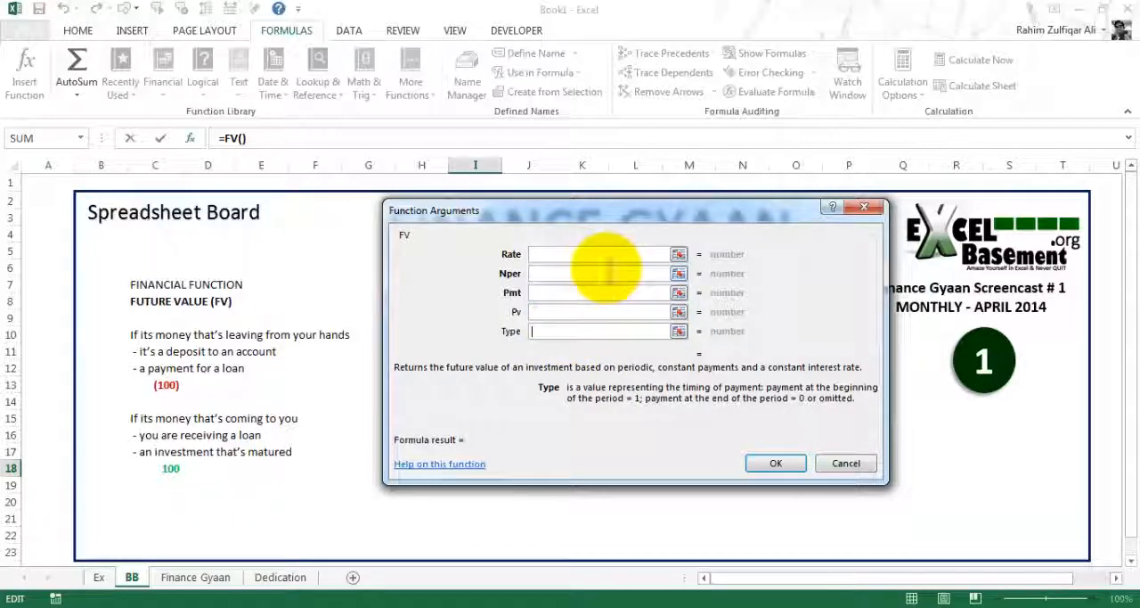
pyautogui.click(845, 463)
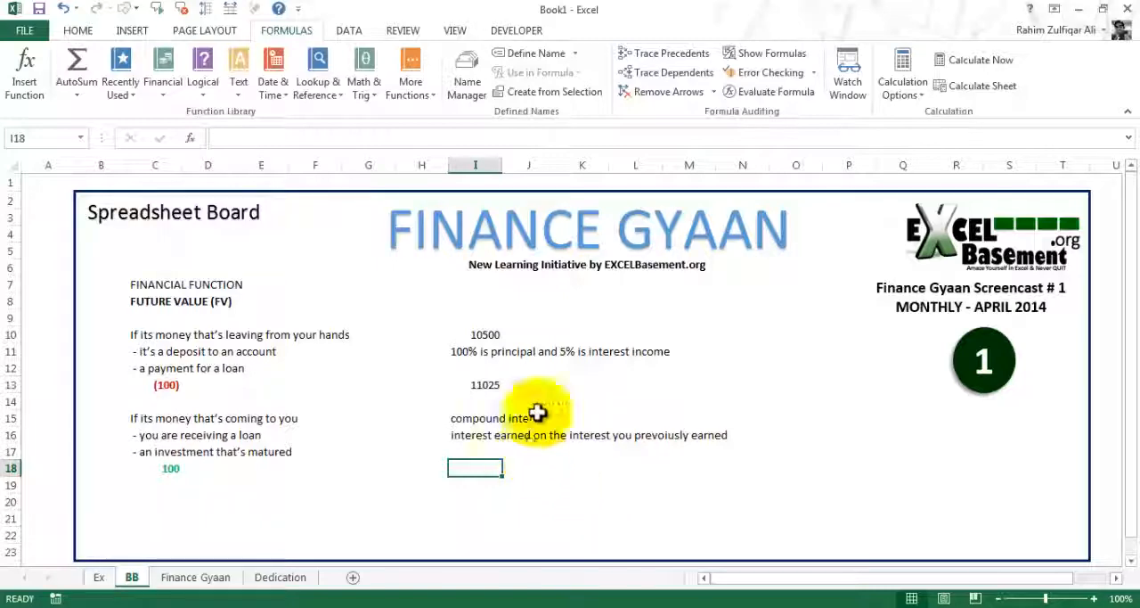
# Review the principal, interest rate, years invested, payments per year and contribution inputs on the Ex sheet
pyautogui.click(99, 577)
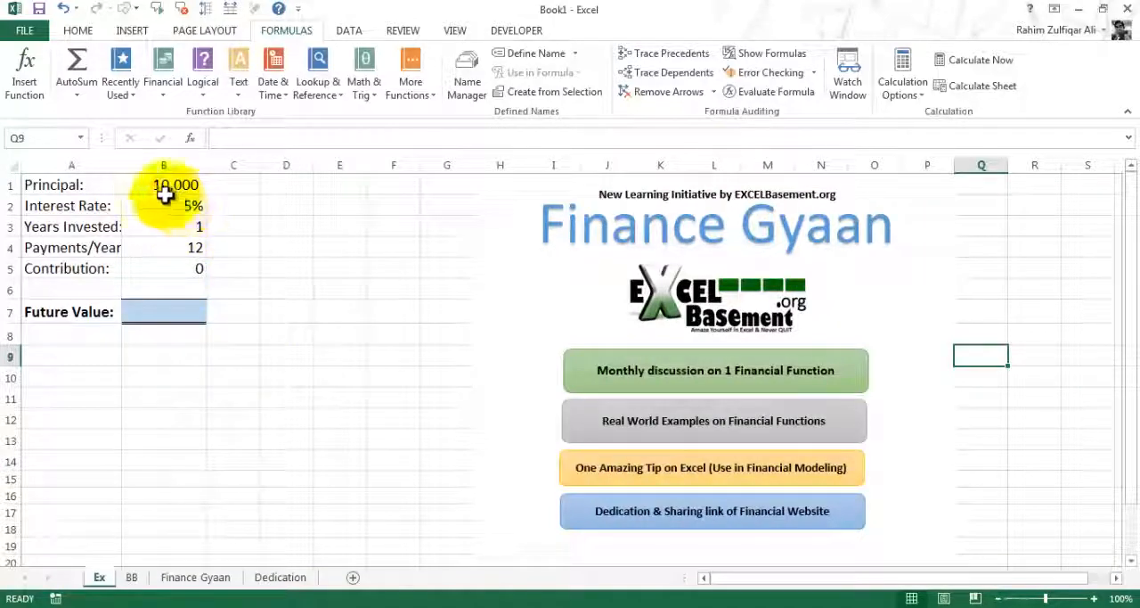
pyautogui.click(89, 185)
pyautogui.click(161, 186)
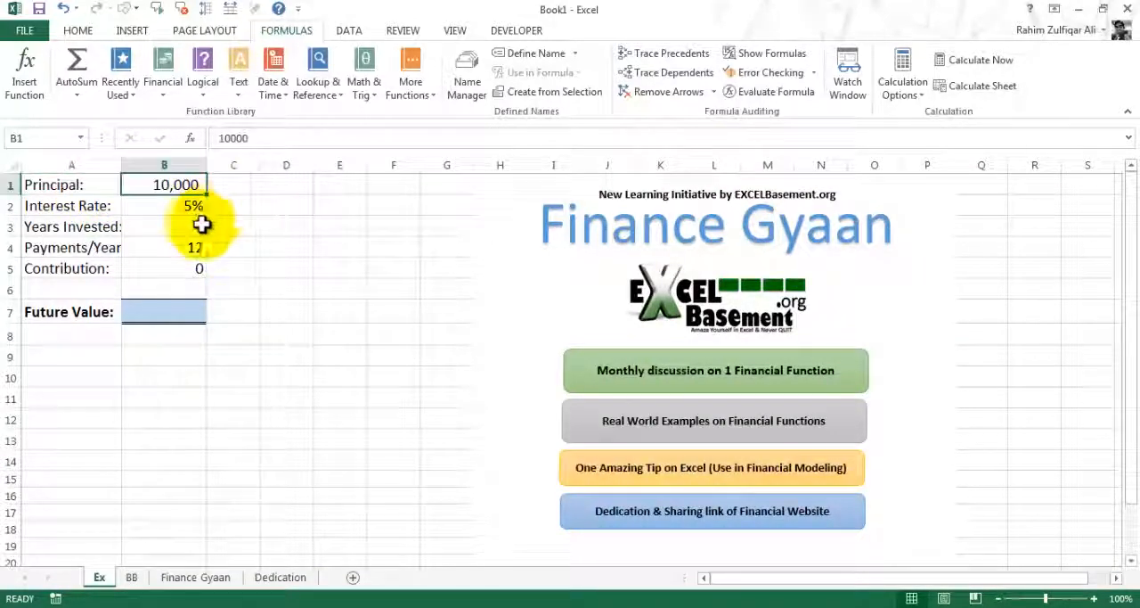
pyautogui.click(181, 208)
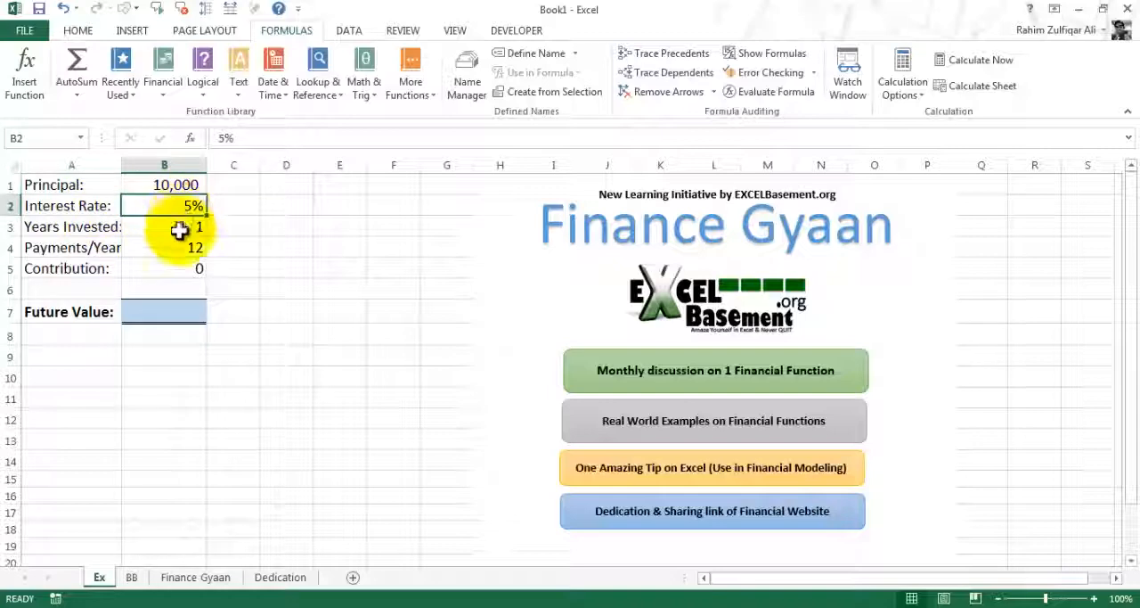
pyautogui.click(107, 227)
pyautogui.click(192, 232)
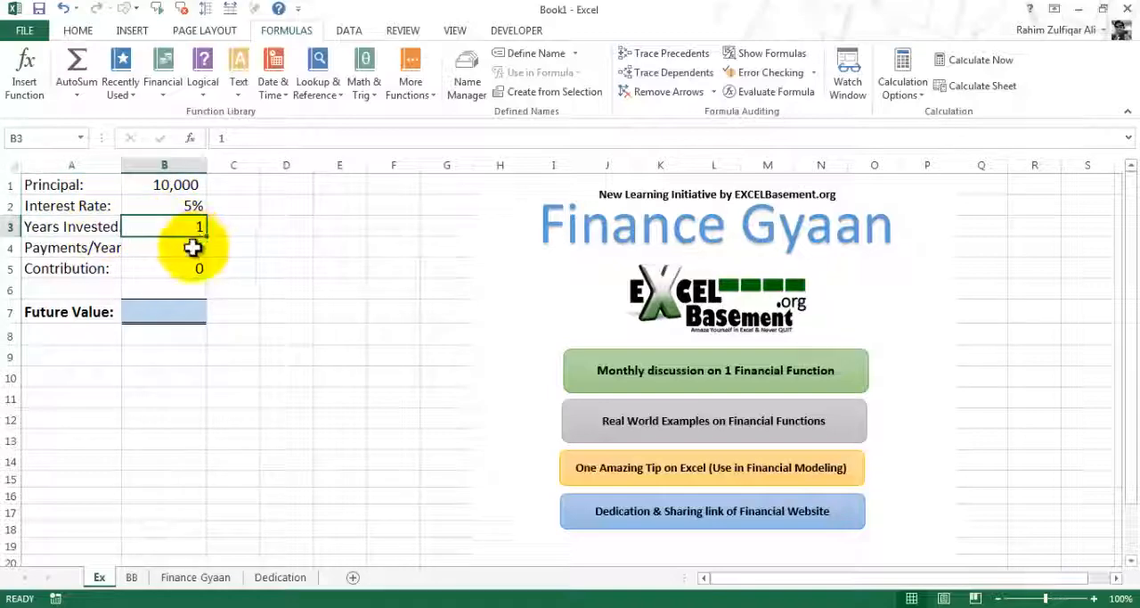
pyautogui.click(96, 247)
pyautogui.click(179, 247)
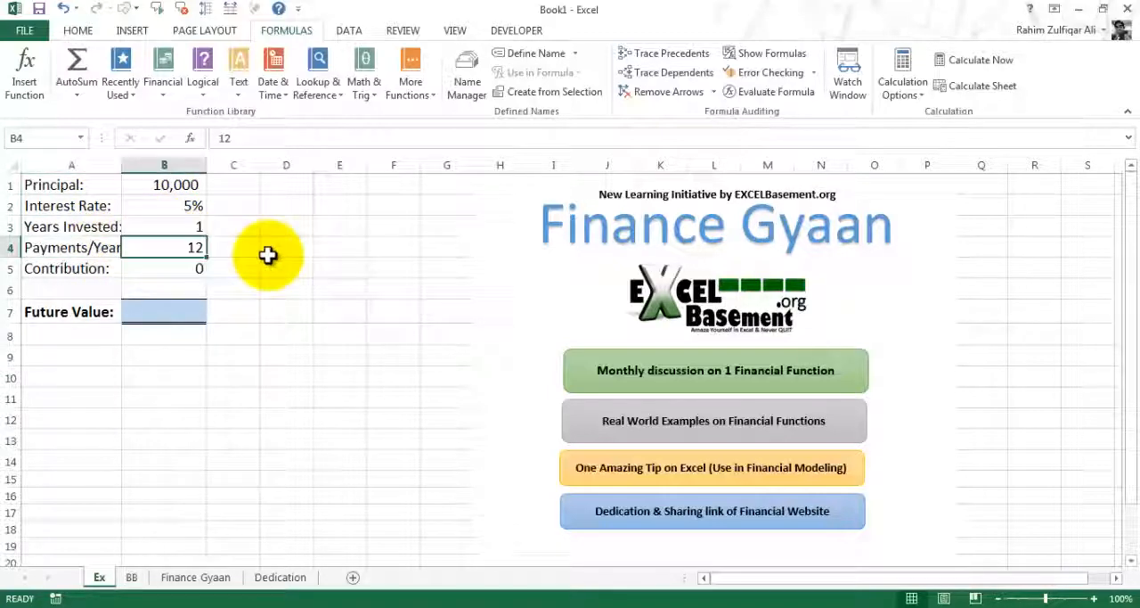
pyautogui.click(165, 267)
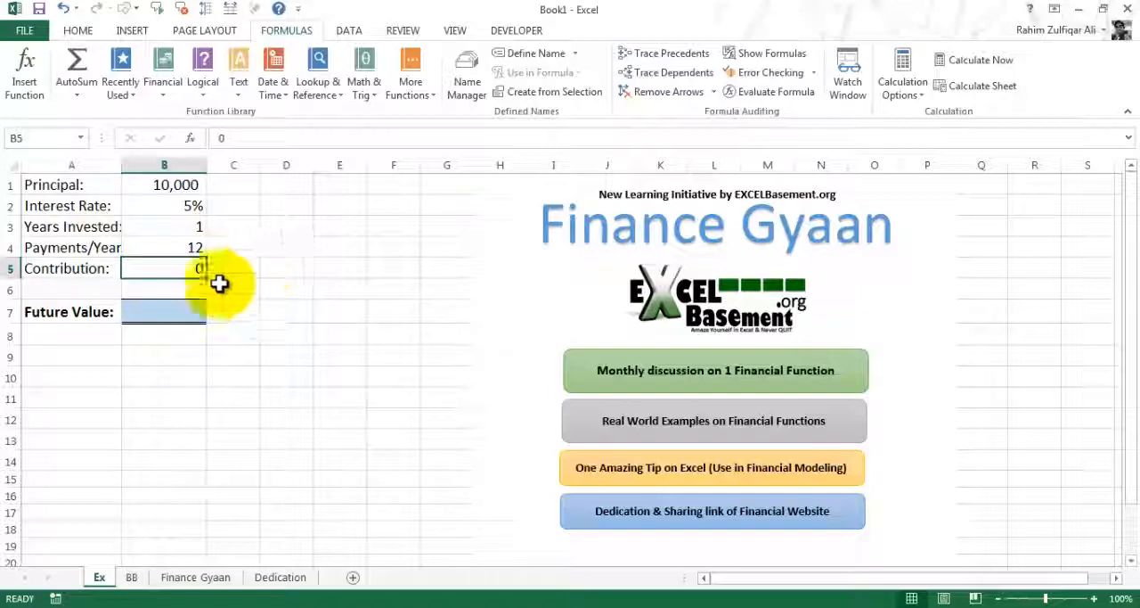
# Start an FV formula in the Future Value cell B7 with B2/B4 as the rate argument
pyautogui.click(160, 308)
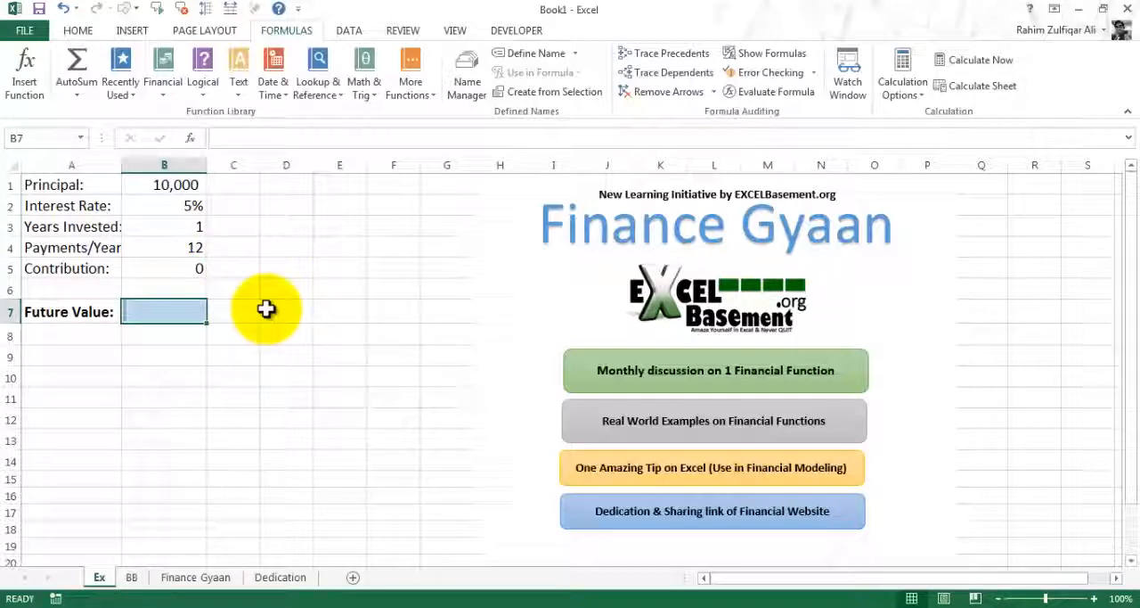
pyautogui.write('=')
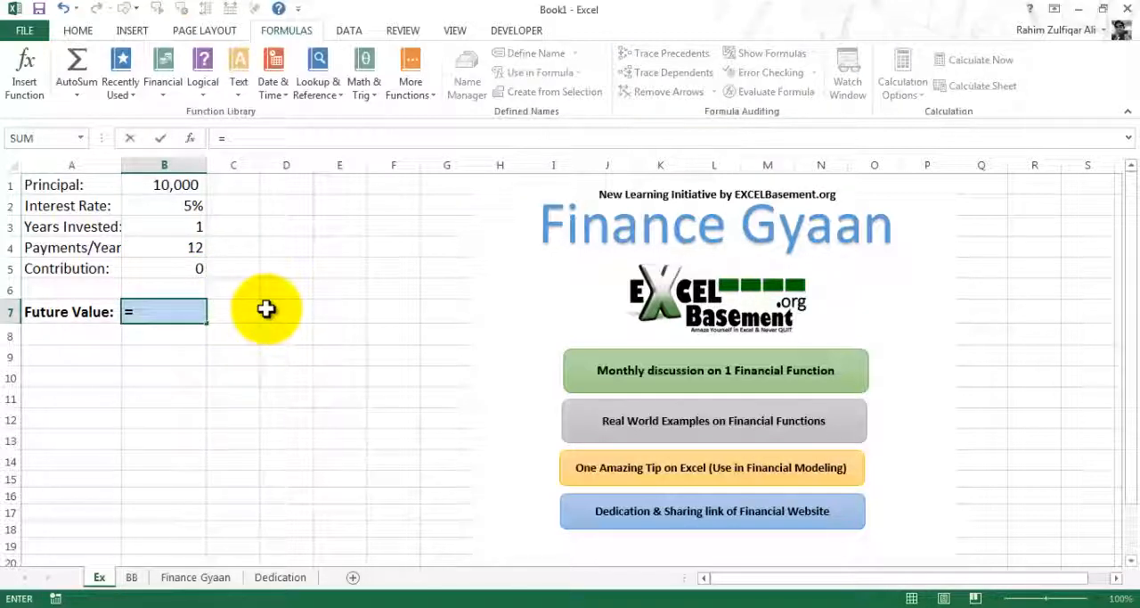
pyautogui.write('fv')
pyautogui.press('Tab')
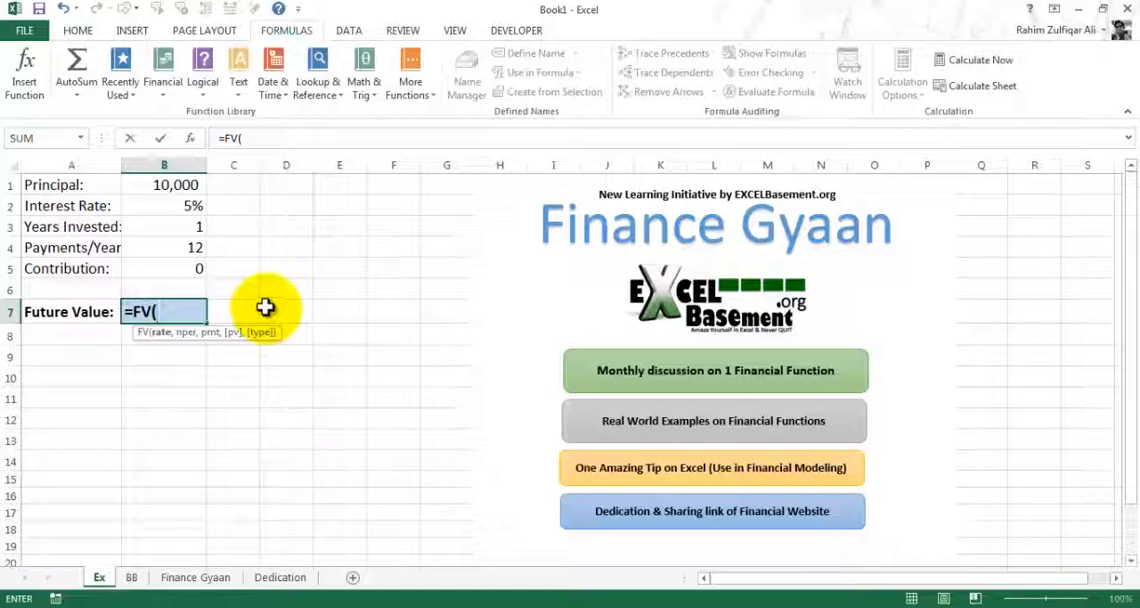
pyautogui.press('Up')
pyautogui.press('Up')
pyautogui.press('Up')
pyautogui.press('Up')
pyautogui.press('Up')
pyautogui.press('Up')
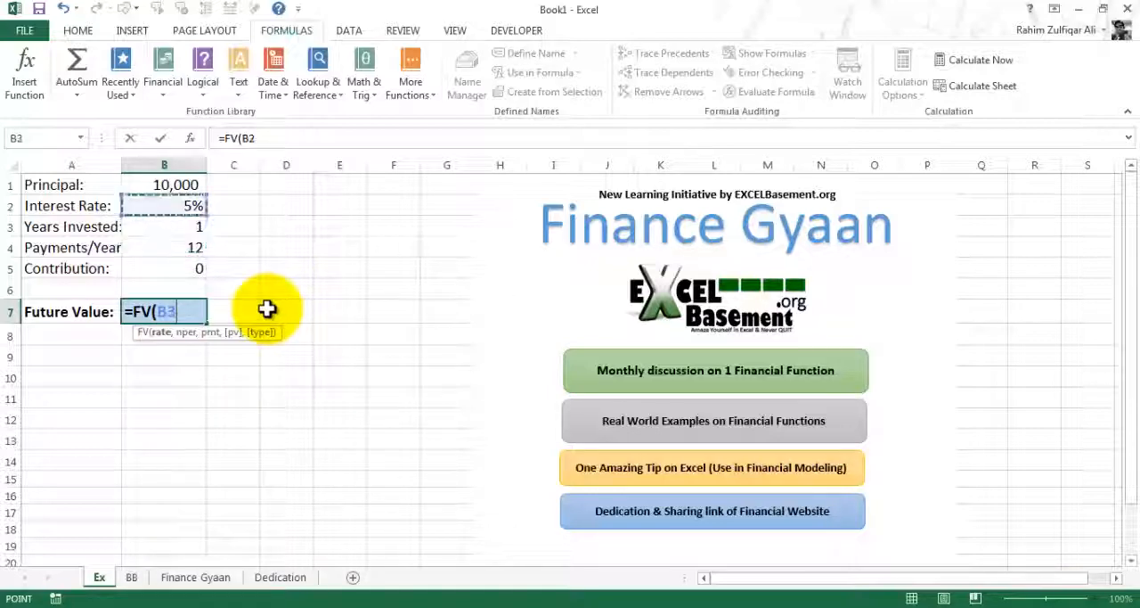
pyautogui.press('Down')
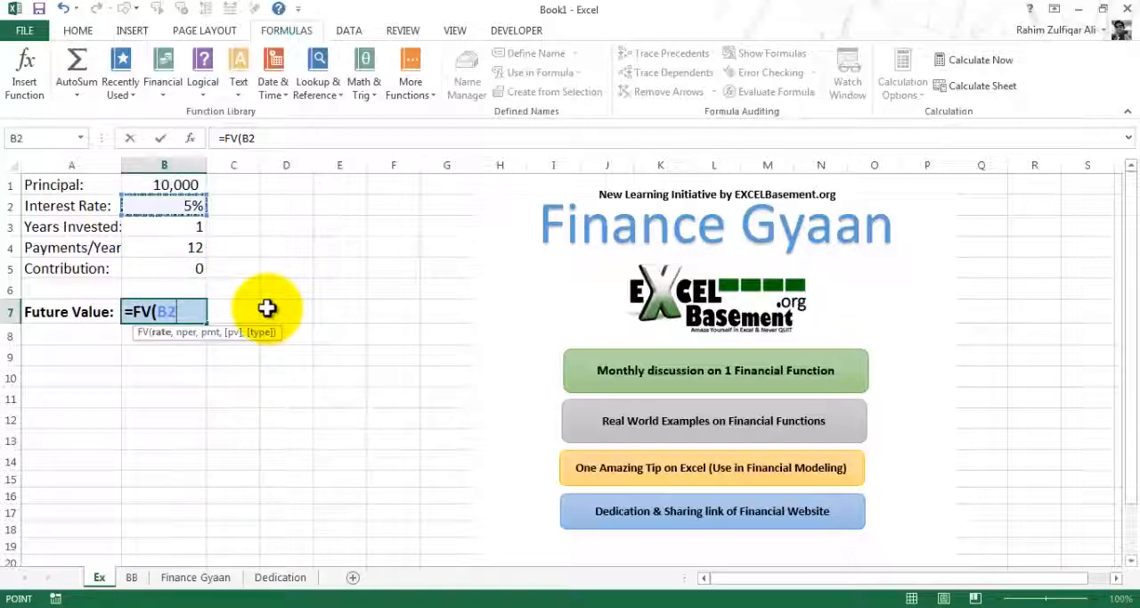
pyautogui.write('/')
pyautogui.press('Up')
pyautogui.press('Up')
pyautogui.press('Up')
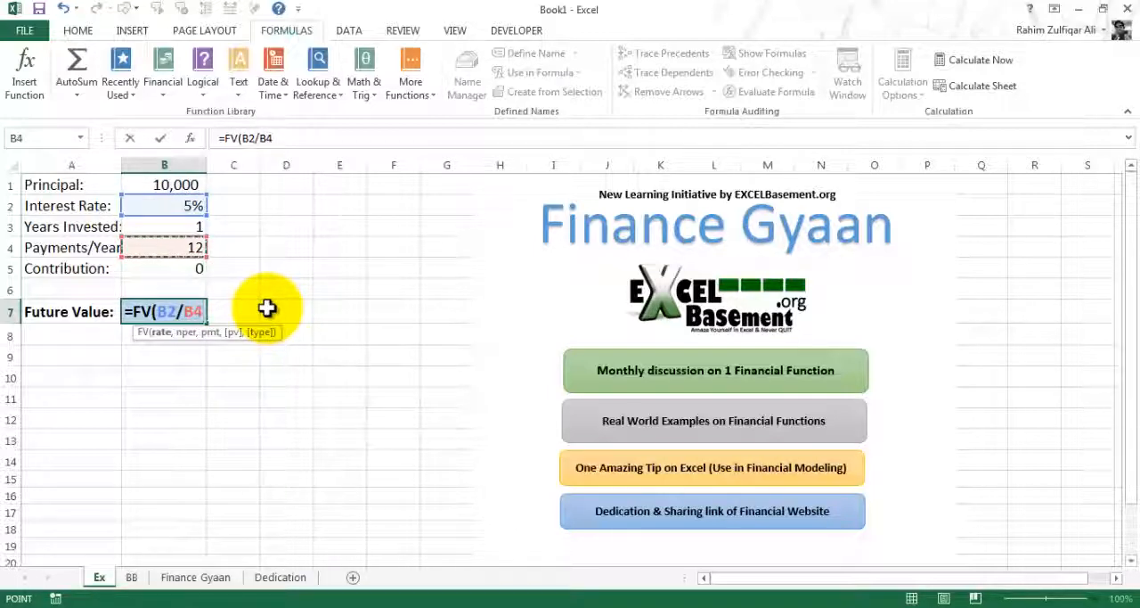
pyautogui.write(',')
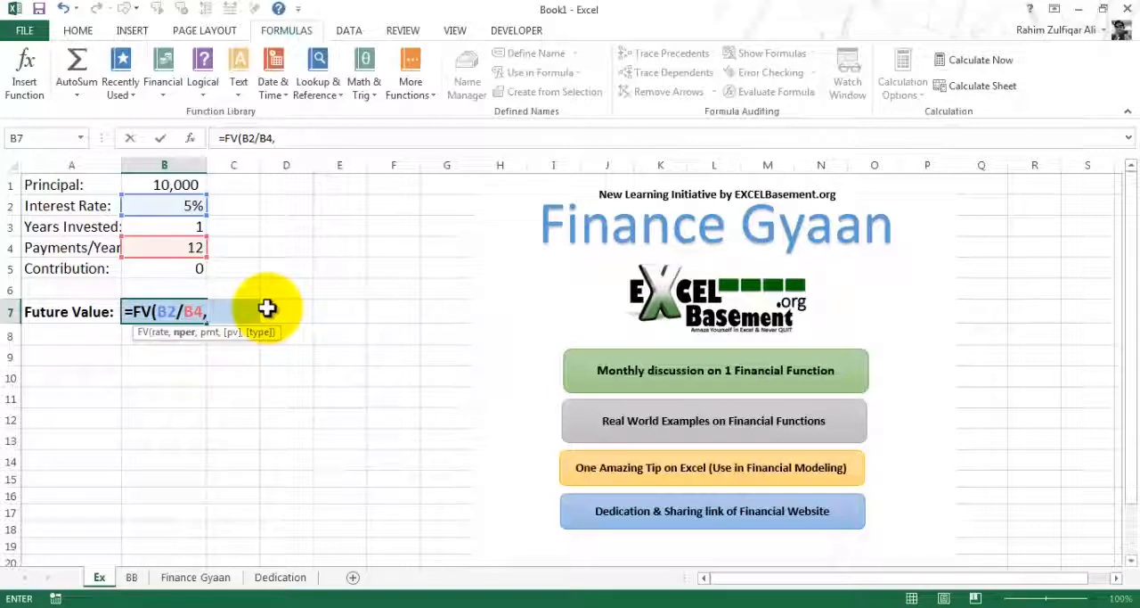
# Add B3*B4 as the number-of-periods argument of the FV formula and continue to the payment argument
pyautogui.press('Up')
pyautogui.press('Up')
pyautogui.press('Up')
pyautogui.press('Up')
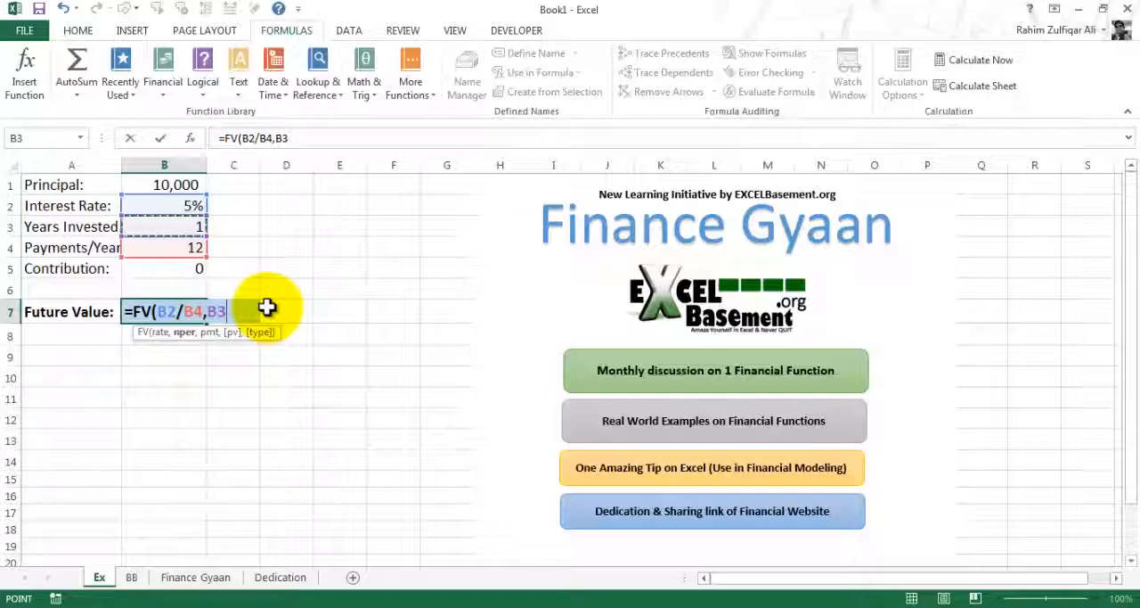
pyautogui.write('*')
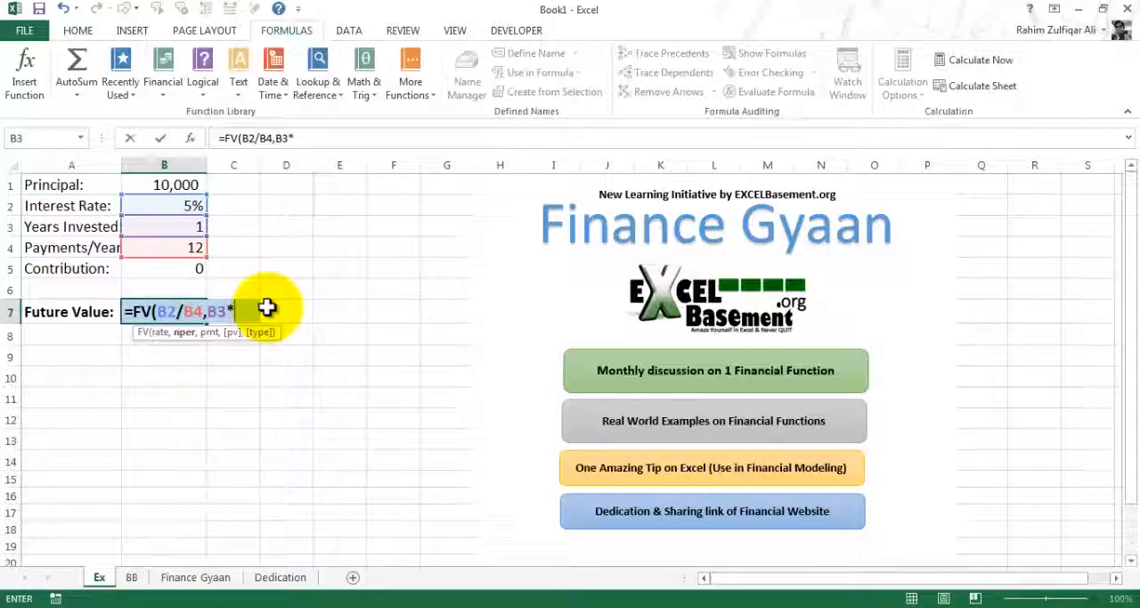
pyautogui.press('Up')
pyautogui.press('Up')
pyautogui.press('Up')
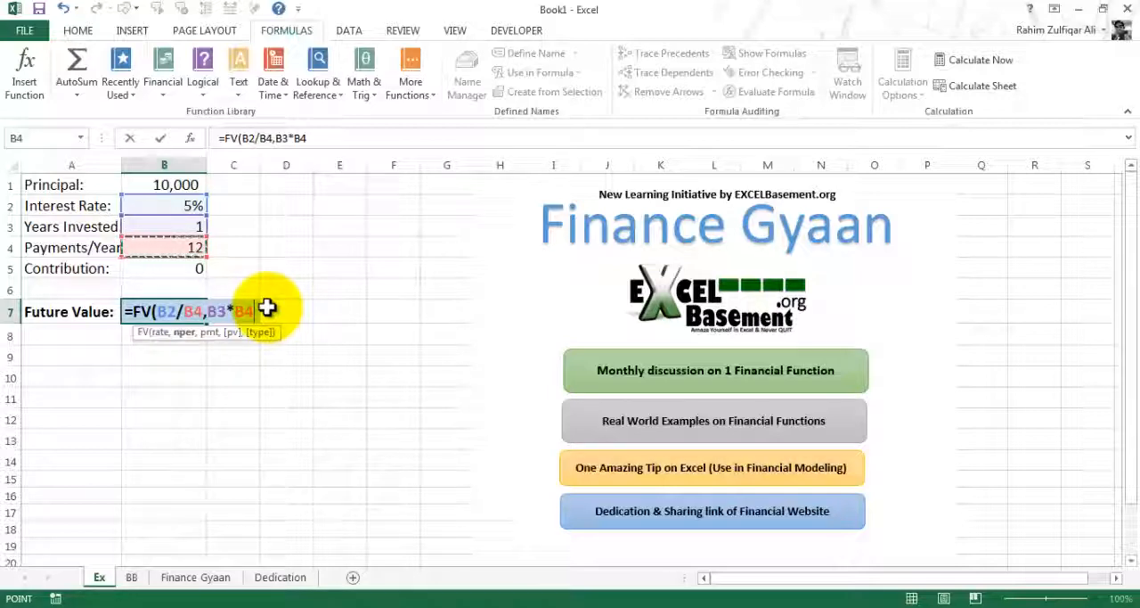
pyautogui.write(',')
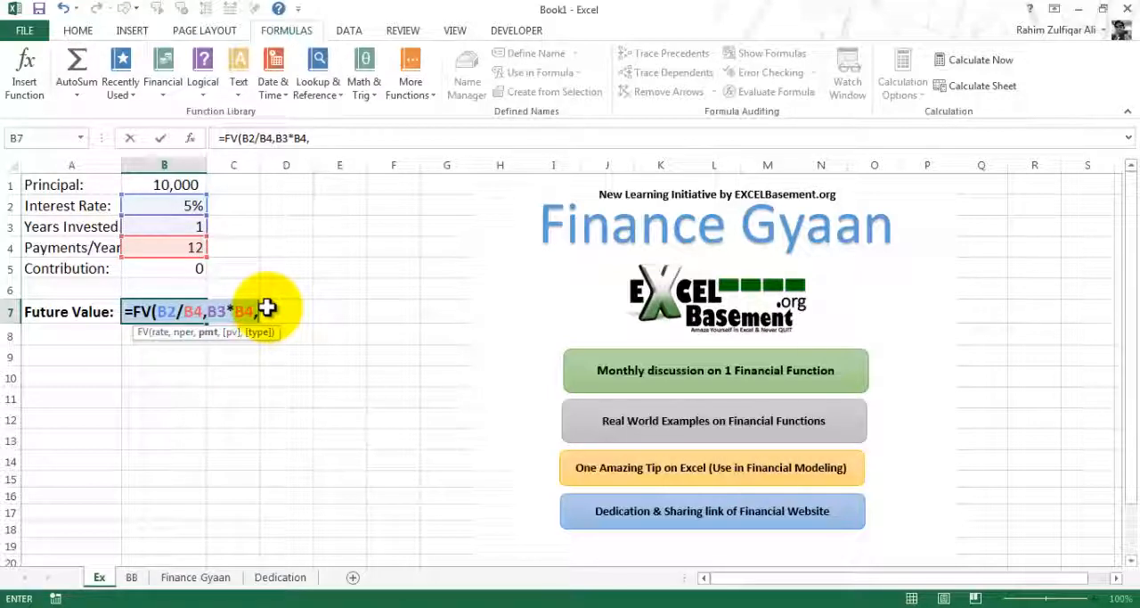
pyautogui.write('-')
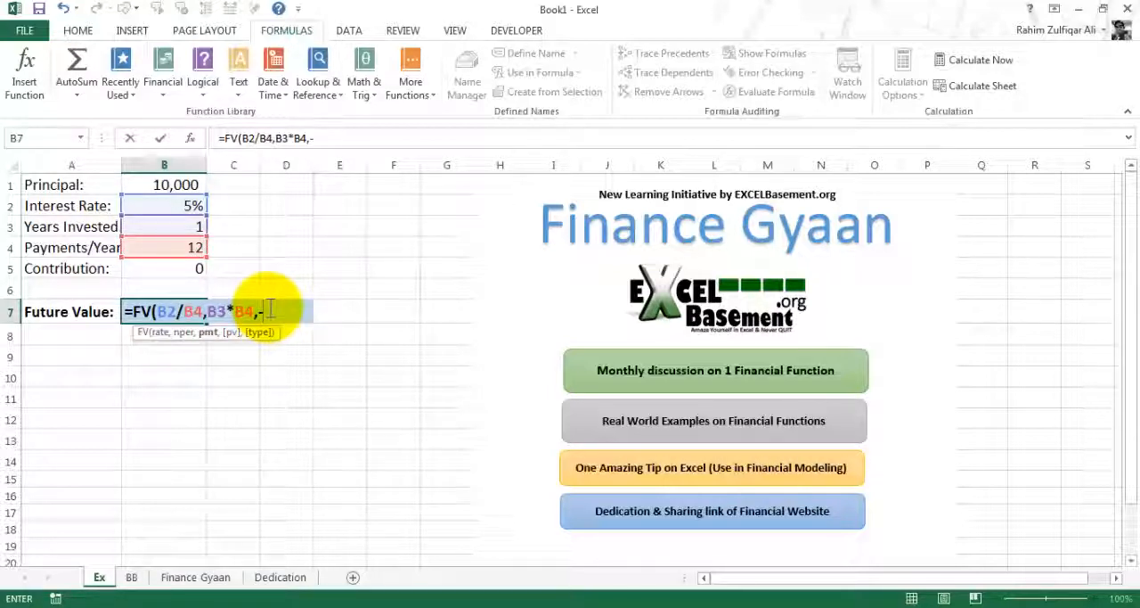
# Complete the FV formula in B7 with -B5 as the payment argument and -B1 as the present value argument
pyautogui.press('Up')
pyautogui.press('Up')
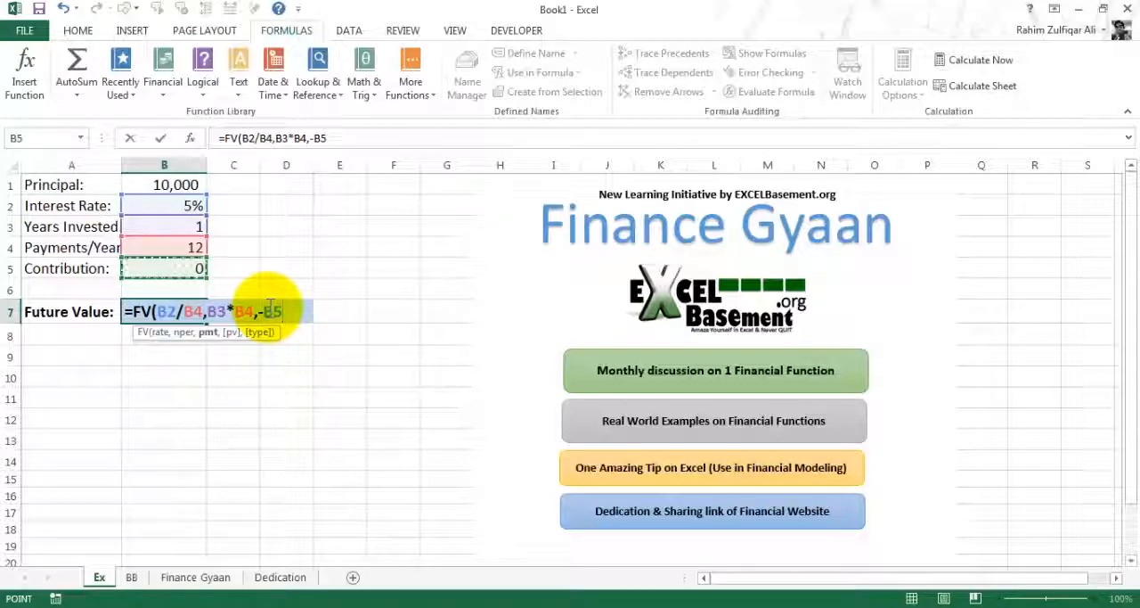
pyautogui.write(',-')
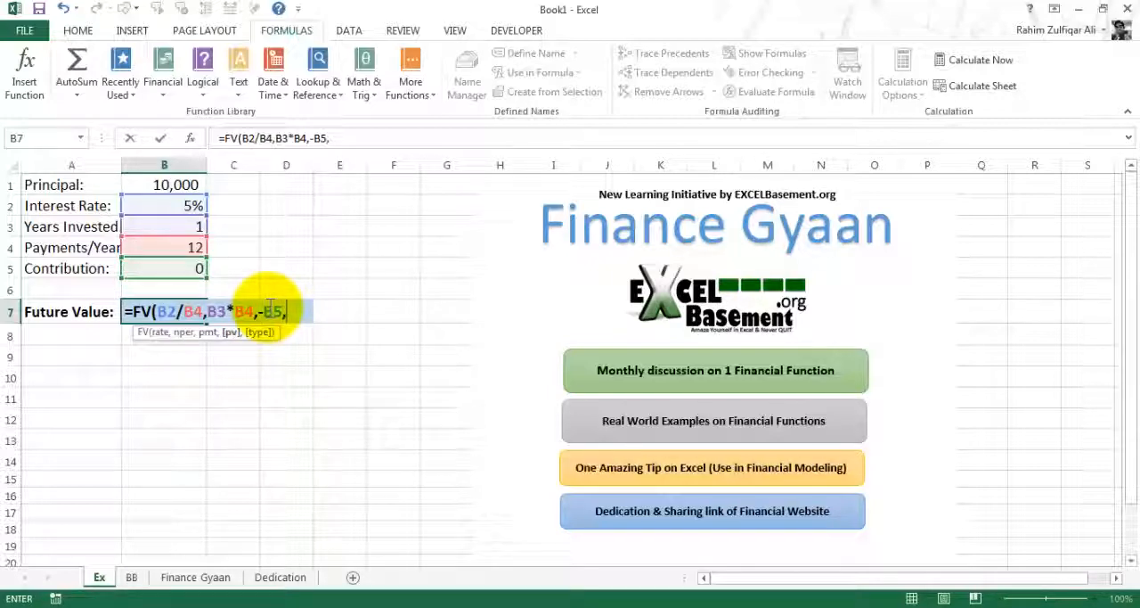
pyautogui.press('Up')
pyautogui.press('Up')
pyautogui.press('Up')
pyautogui.press('Up')
pyautogui.press('Up')
pyautogui.press('Up')
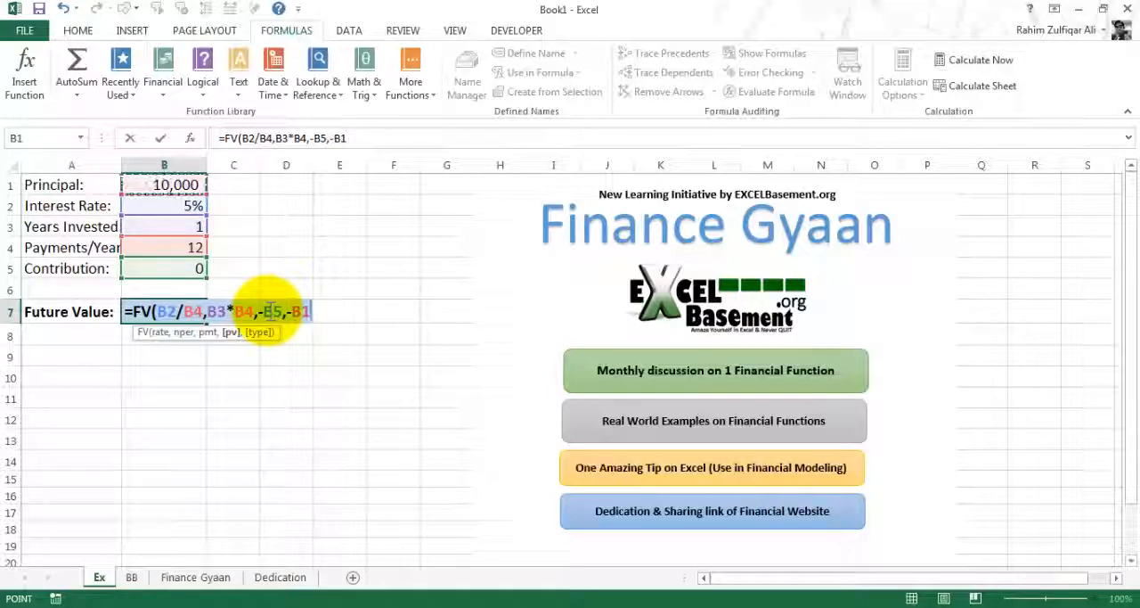
pyautogui.write(')')
pyautogui.press('Return')
pyautogui.press('Up')
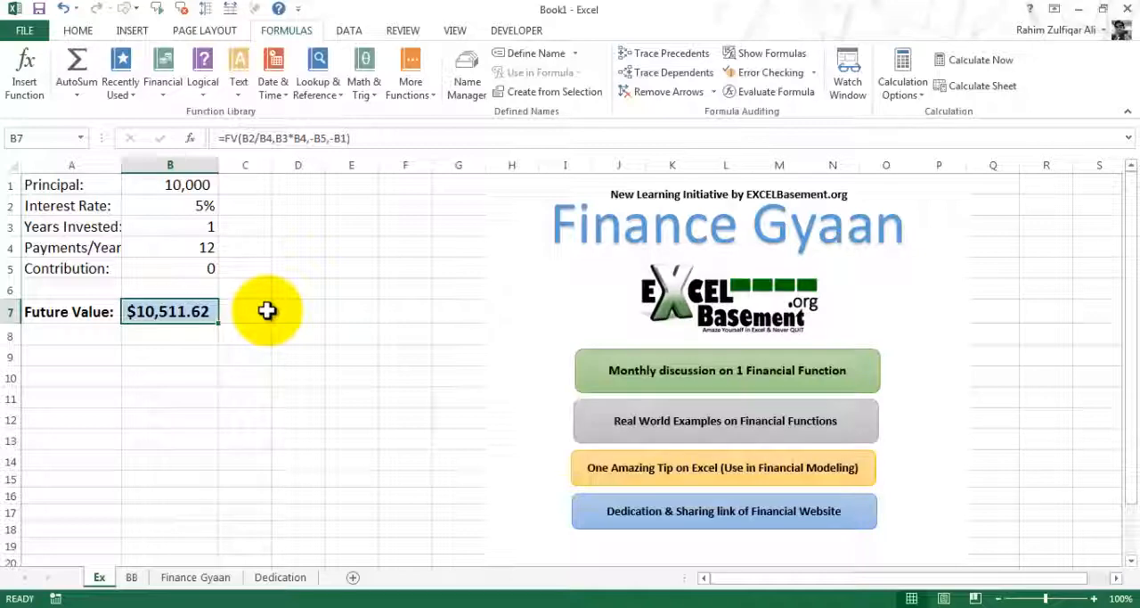
# Examine the rate, nper, pmt and pv arguments of the FV formula in B7 one by one, without editing it
pyautogui.press('F2')
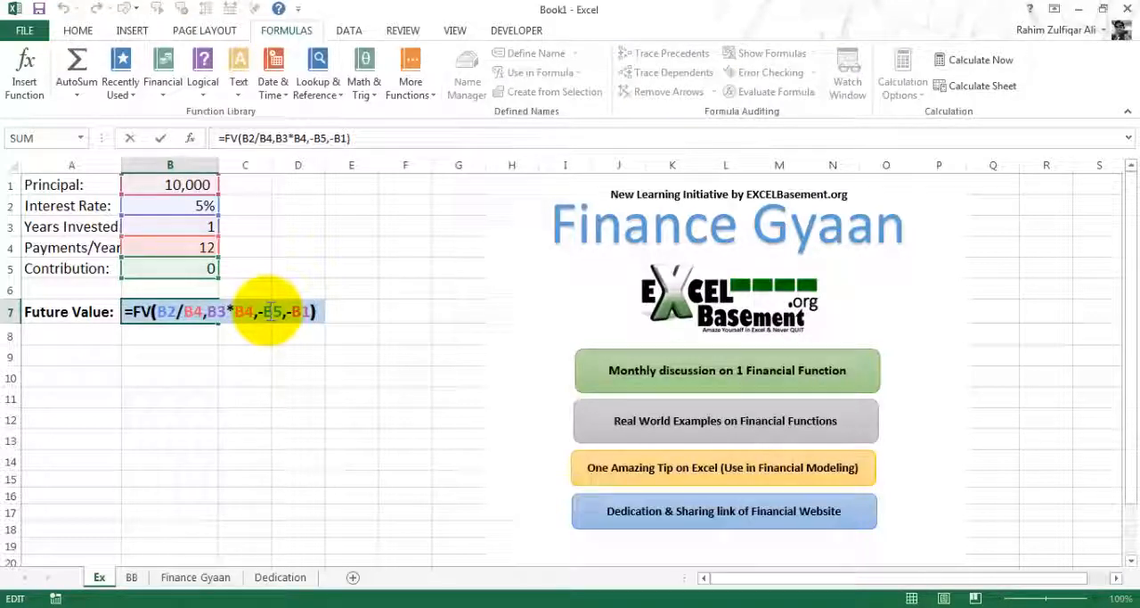
pyautogui.press('Left')
pyautogui.press('Left')
pyautogui.press('Left')
pyautogui.press('Left')
pyautogui.press('Left')
pyautogui.press('Left')
pyautogui.press('Left')
pyautogui.press('Left')
pyautogui.press('Right')
pyautogui.press('Right')
pyautogui.press('Right')
pyautogui.press('Right')
pyautogui.press('Right')
pyautogui.press('Right')
pyautogui.press('Right')
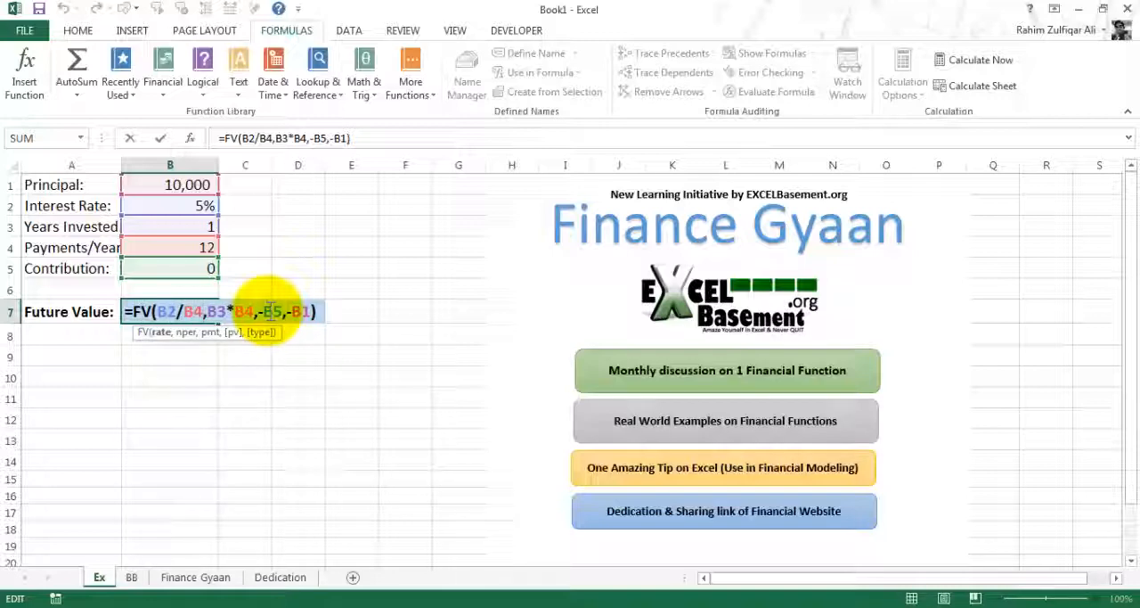
pyautogui.press('Left')
pyautogui.press('Left')
pyautogui.press('Left')
pyautogui.press('Left')
pyautogui.press('Left')
pyautogui.press('Right')
pyautogui.press('Right')
pyautogui.press('Right')
pyautogui.press('Right')
pyautogui.press('Right')
pyautogui.press('Right')
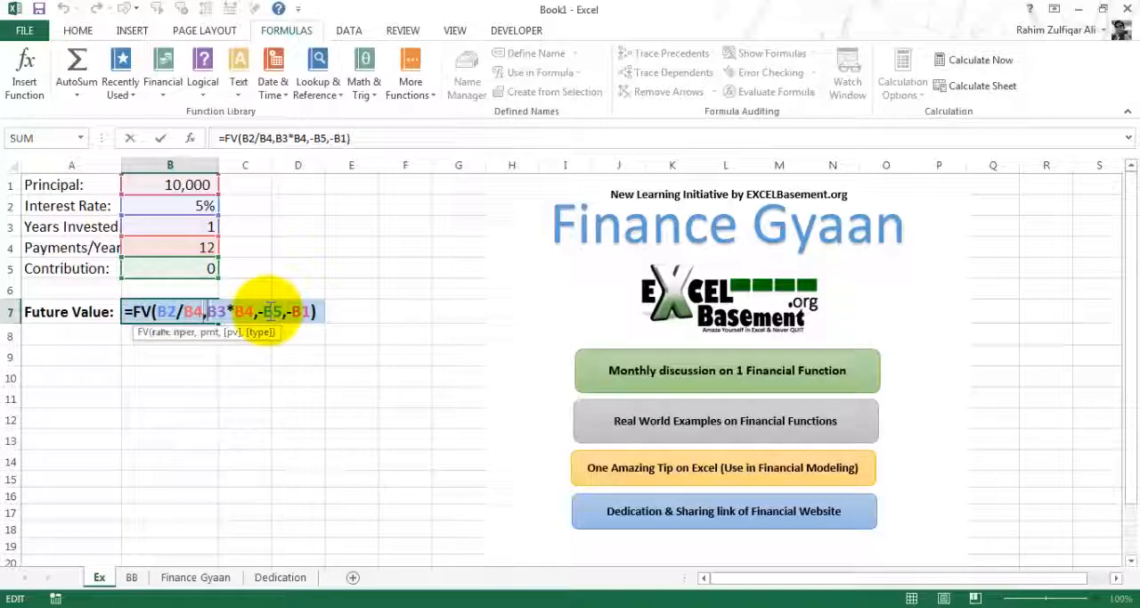
pyautogui.press('Right')
pyautogui.press('Right')
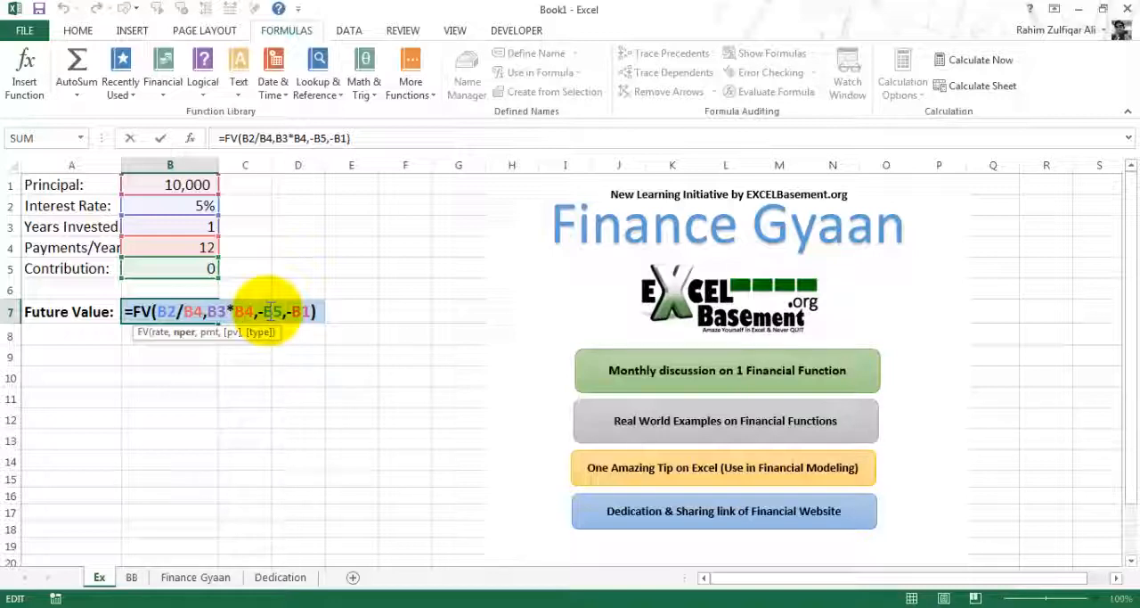
pyautogui.press('Right')
pyautogui.press('Right')
pyautogui.press('Right')
pyautogui.press('Right')
pyautogui.press('Right')
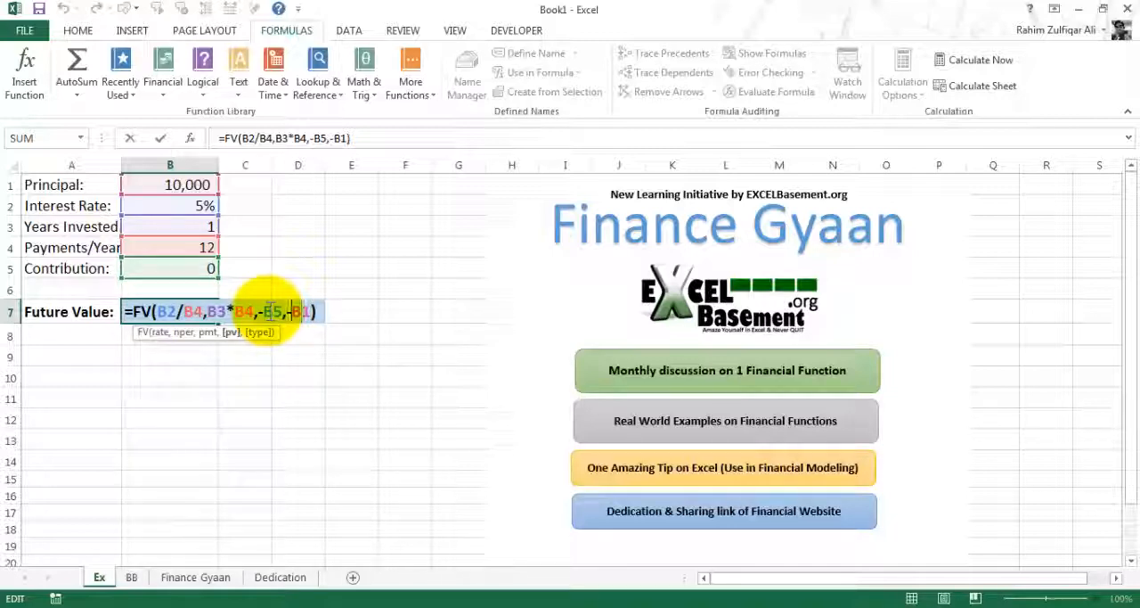
pyautogui.press('Left')
pyautogui.press('Left')
pyautogui.press('Left')
pyautogui.press('Left')
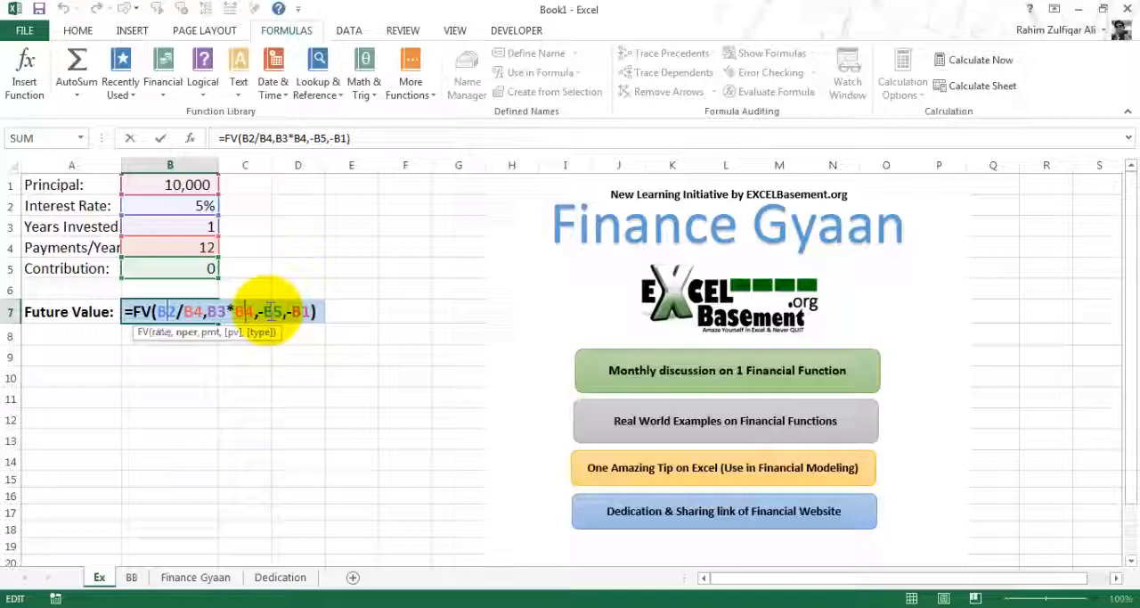
pyautogui.press('Left')
pyautogui.press('Left')
pyautogui.press('Left')
pyautogui.press('Left')
pyautogui.press('Left')
pyautogui.press('Left')
pyautogui.press('Left')
pyautogui.press('Left')
pyautogui.press('Left')
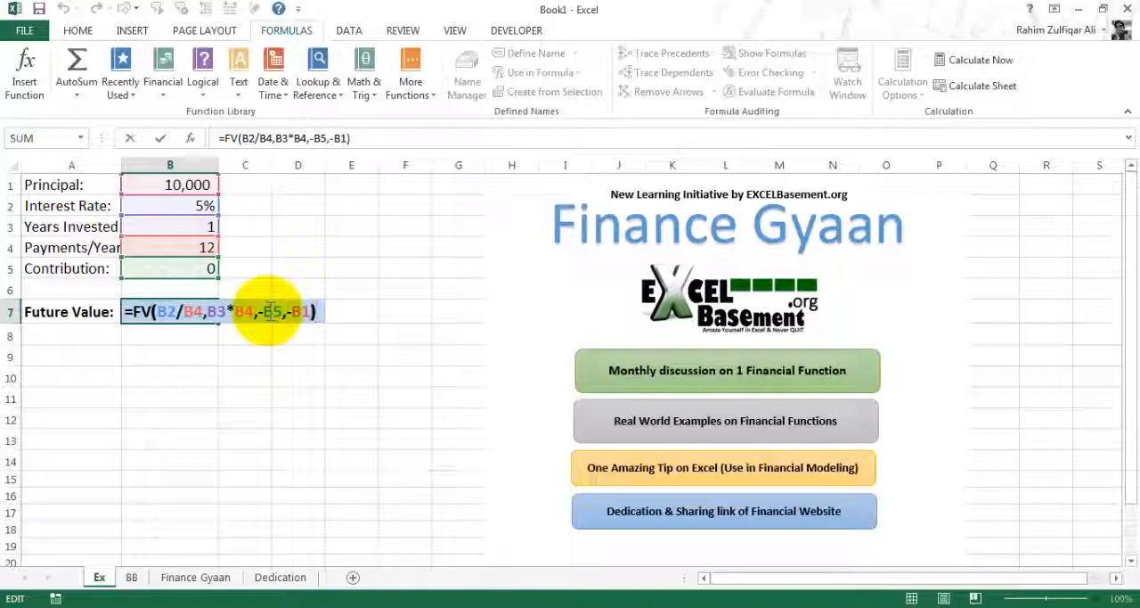
pyautogui.press('Left')
pyautogui.press('Left')
pyautogui.press('Left')
pyautogui.press('Left')
pyautogui.press('Left')
pyautogui.press('Left')
pyautogui.press('Left')
pyautogui.press('Left')
pyautogui.press('Left')
pyautogui.press('Left')
pyautogui.press('Left')
pyautogui.press('Left')
pyautogui.press('Left')
pyautogui.press('Left')
pyautogui.press('Left')
pyautogui.press('Left')
pyautogui.press('Left')
pyautogui.press('Left')
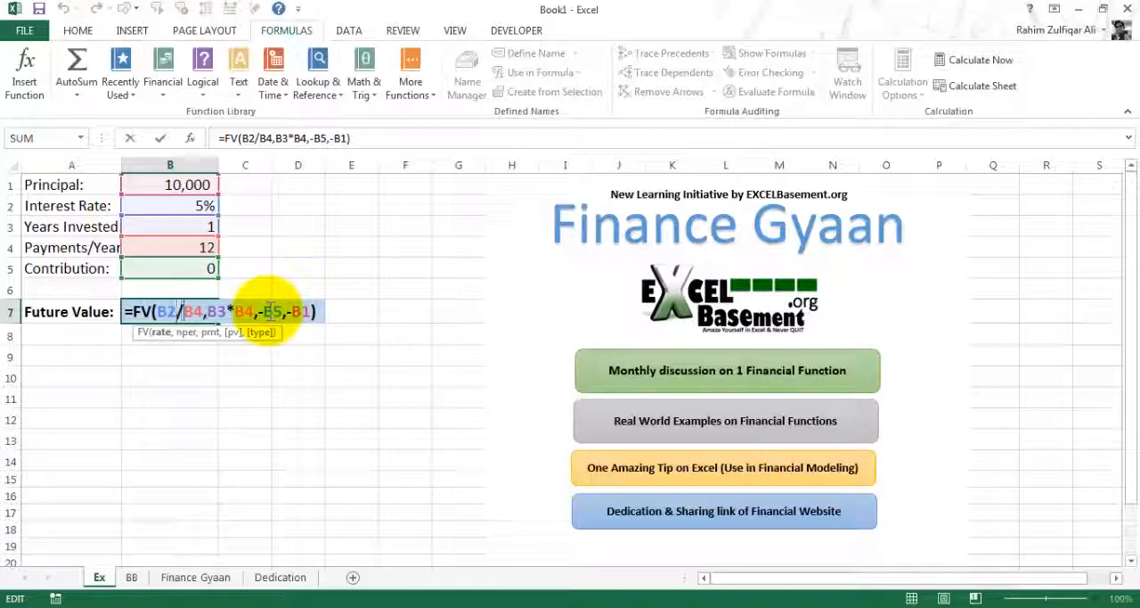
pyautogui.press('Right')
pyautogui.press('Right')
pyautogui.press('Right')
pyautogui.press('Right')
pyautogui.press('Right')
pyautogui.press('Right')
pyautogui.press('Right')
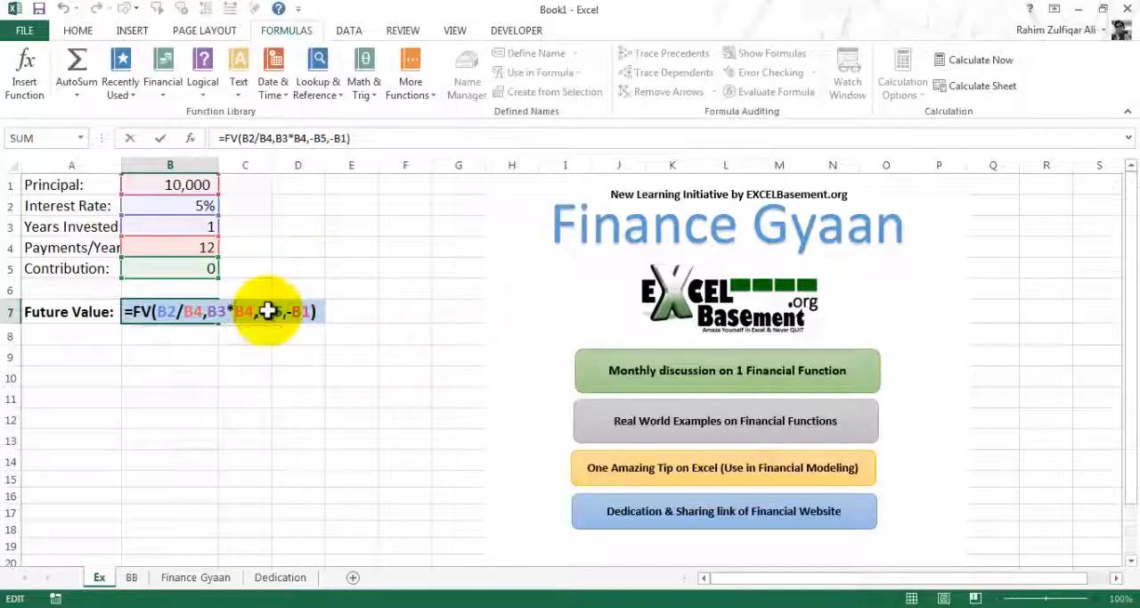
pyautogui.hotkey('ctrl', 'Return')
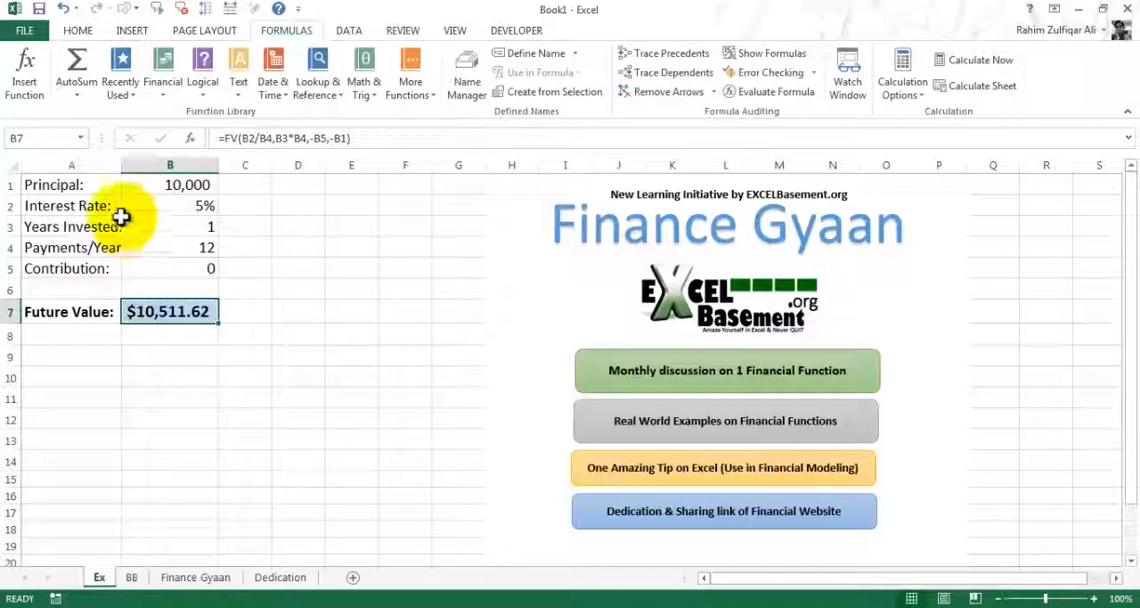
# Review the interest rate and principal inputs, and check the cells referenced by the Future Value formula in B7
pyautogui.click(164, 206)
pyautogui.click(61, 206)
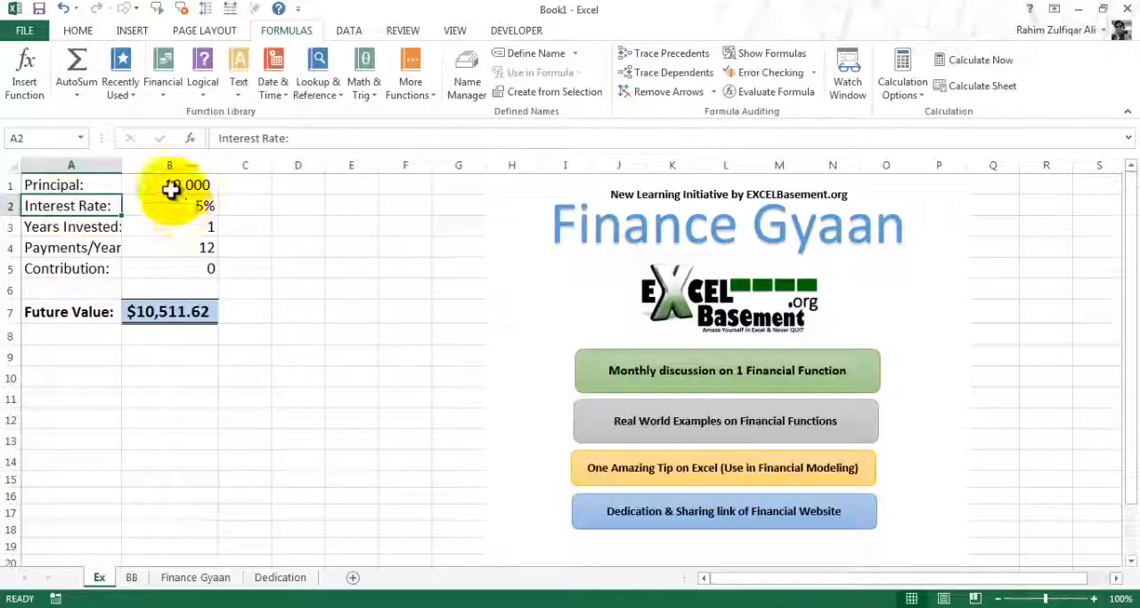
pyautogui.click(170, 185)
pyautogui.click(31, 185)
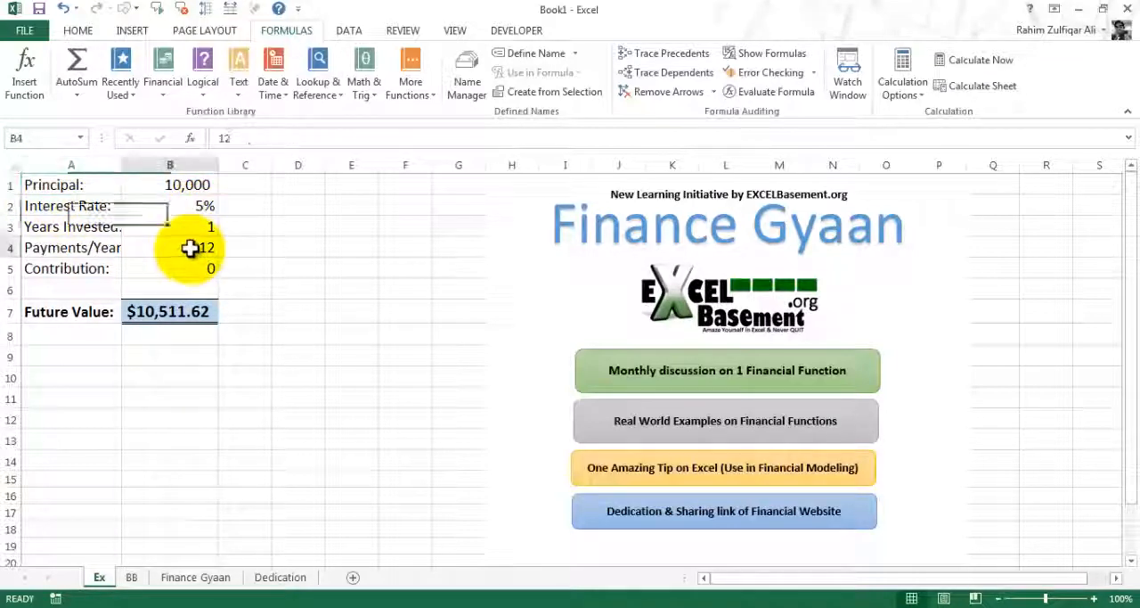
pyautogui.click(184, 312)
pyautogui.doubleClick(221, 306)
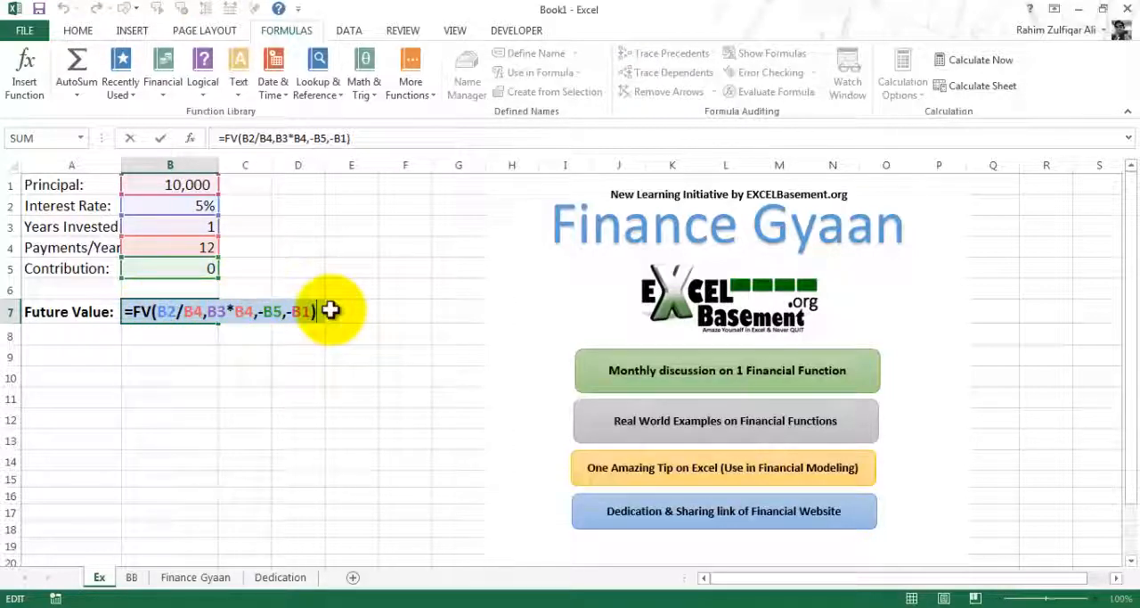
pyautogui.hotkey('ctrl', 'Return')
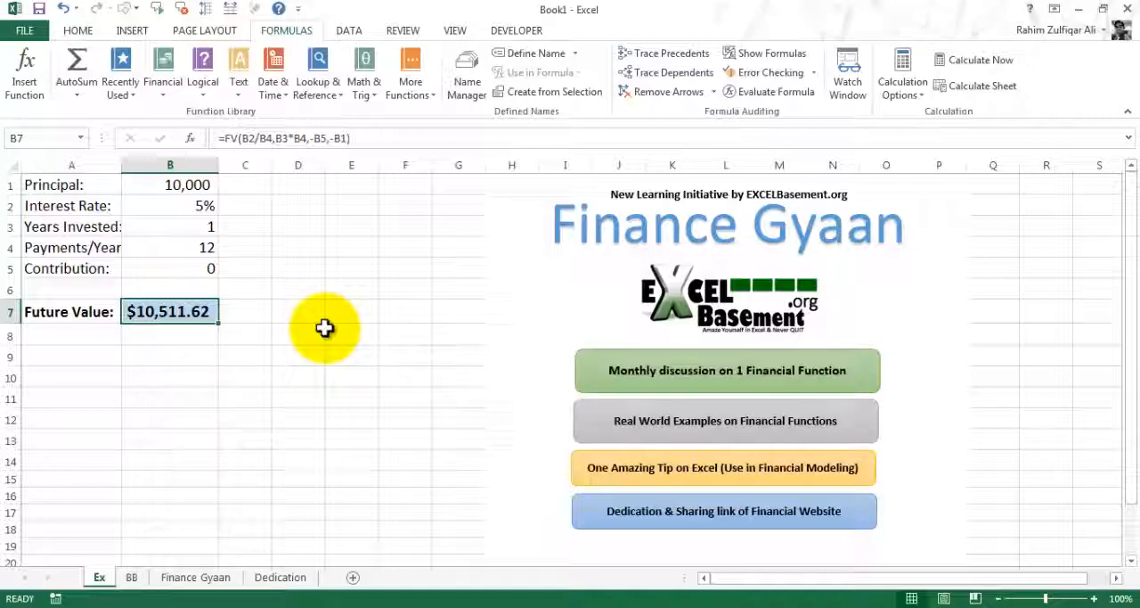
# Enter the note "applying names to existing formulas" in cell B10
pyautogui.press('Down')
pyautogui.press('Down')
pyautogui.press('Down')
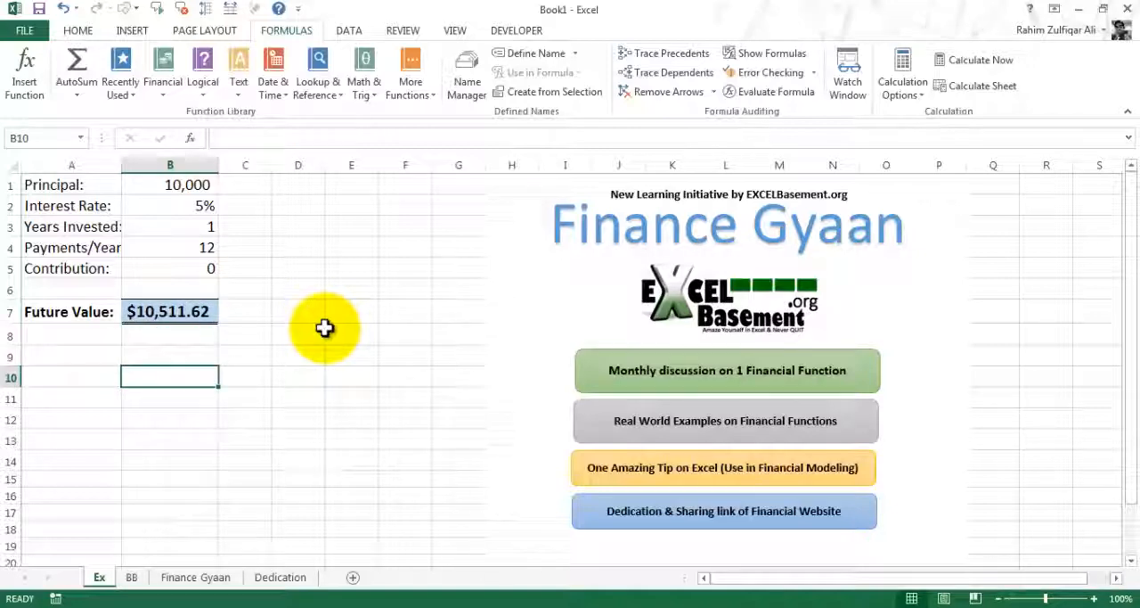
pyautogui.write('applying')
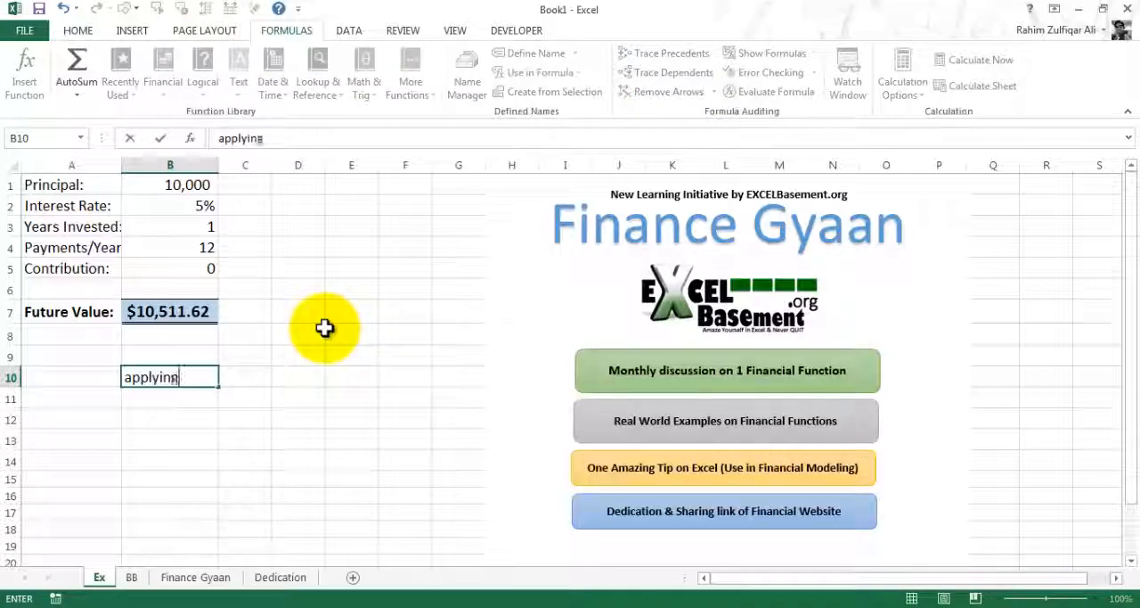
pyautogui.write(' name')
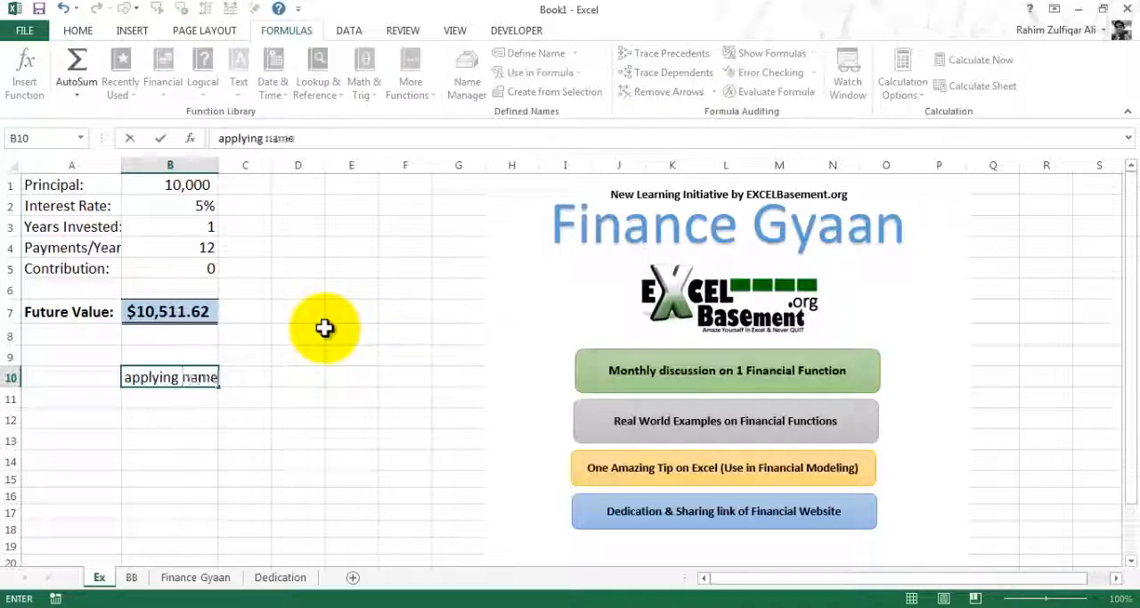
pyautogui.write('s to exis')
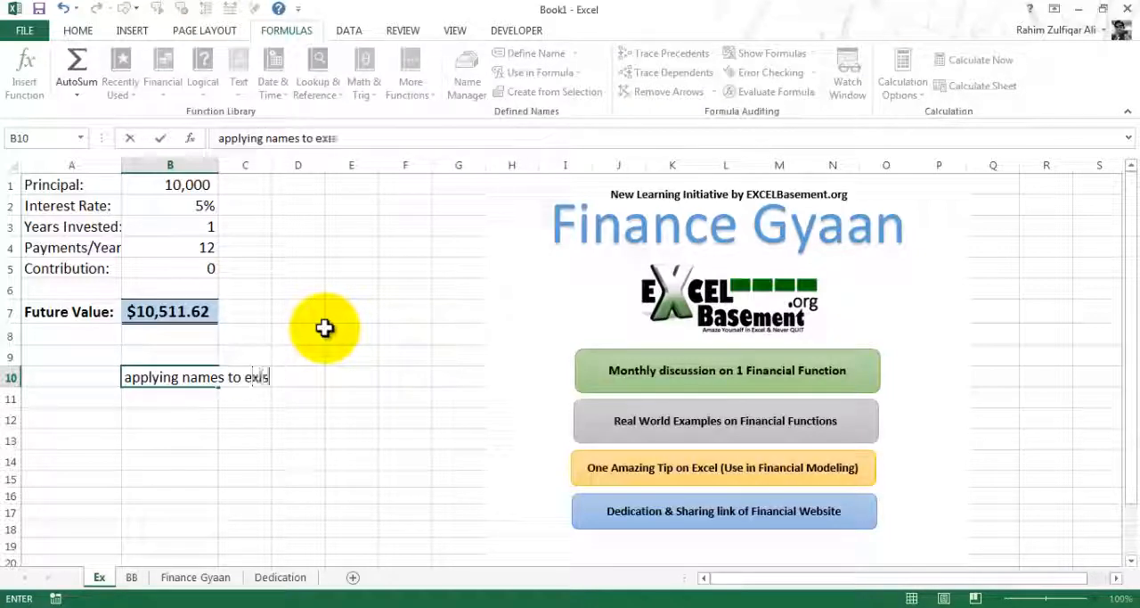
pyautogui.write('ting formulas')
pyautogui.press('Return')
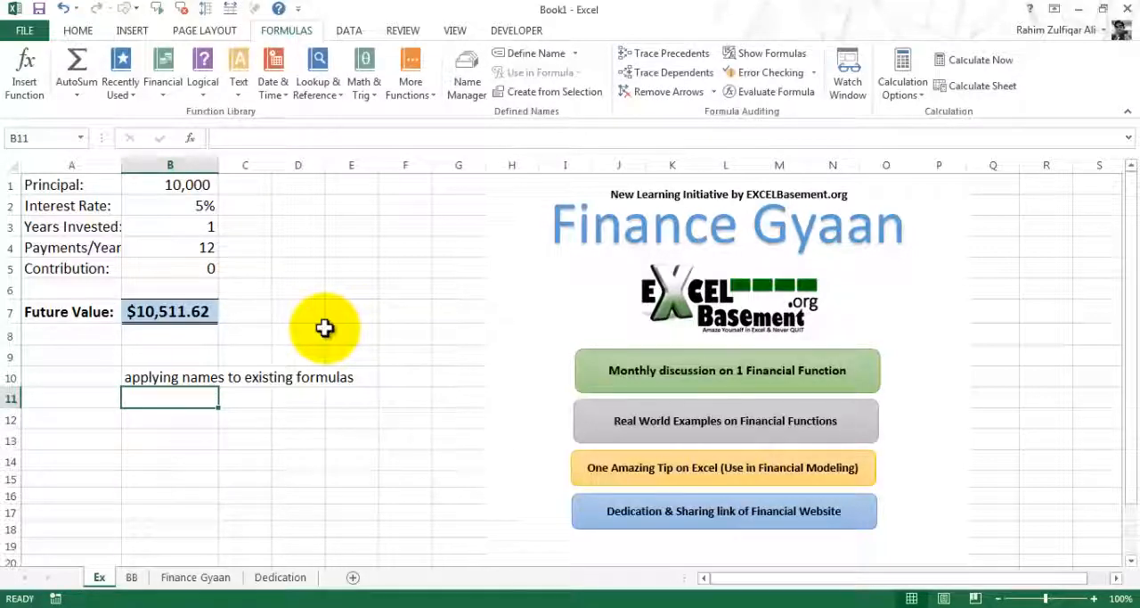
# Go through the principal, interest rate, years invested and payments per year values in B1 to B4
pyautogui.click(175, 188)
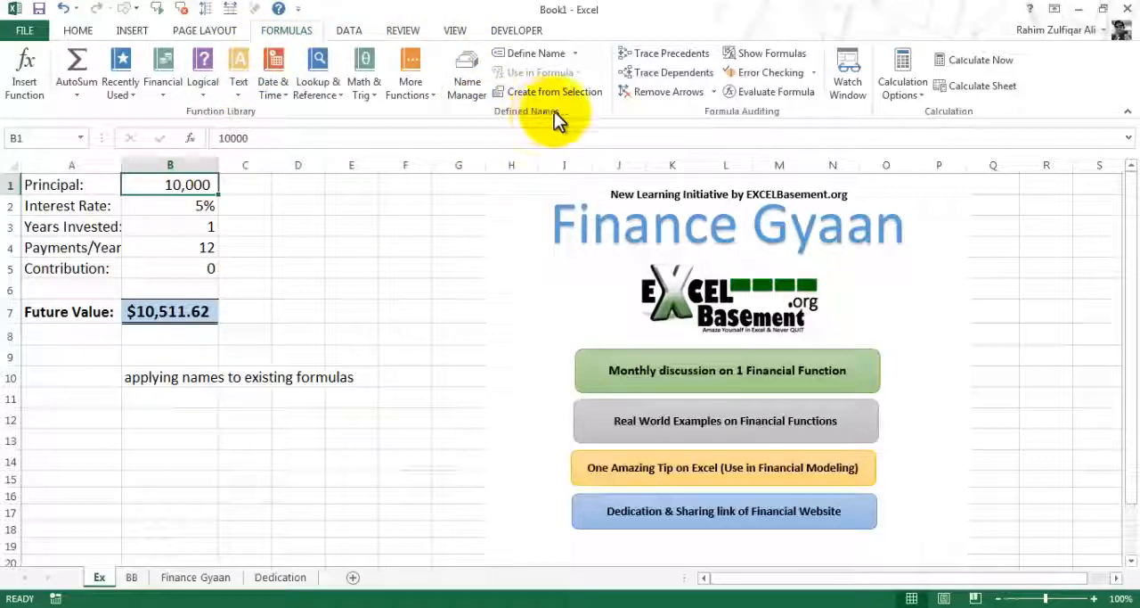
pyautogui.click(180, 206)
pyautogui.click(178, 228)
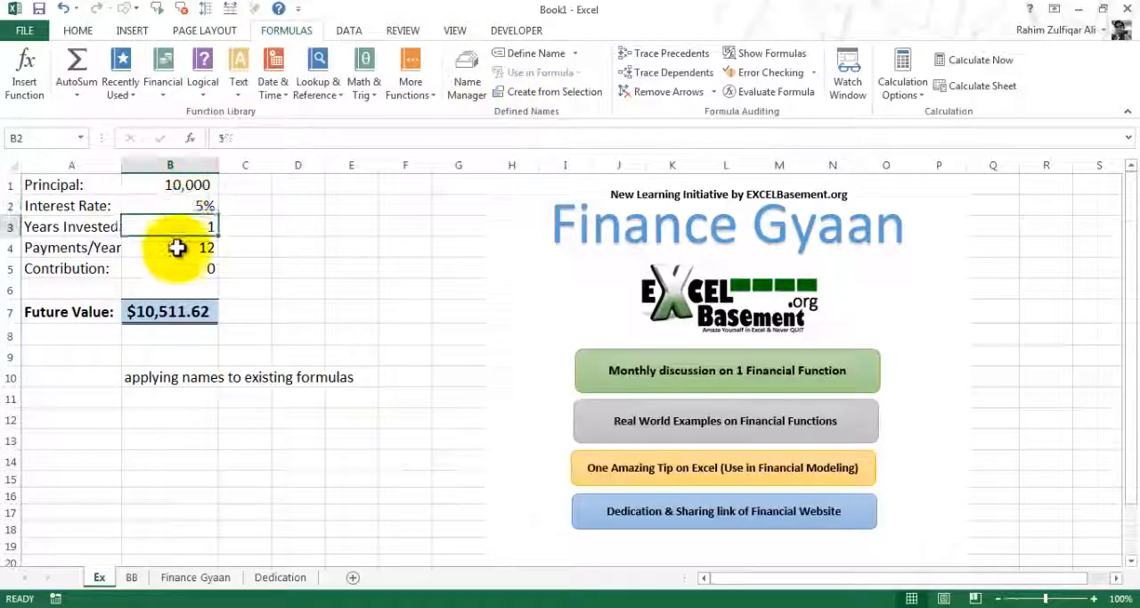
pyautogui.click(177, 247)
pyautogui.click(171, 228)
pyautogui.click(162, 206)
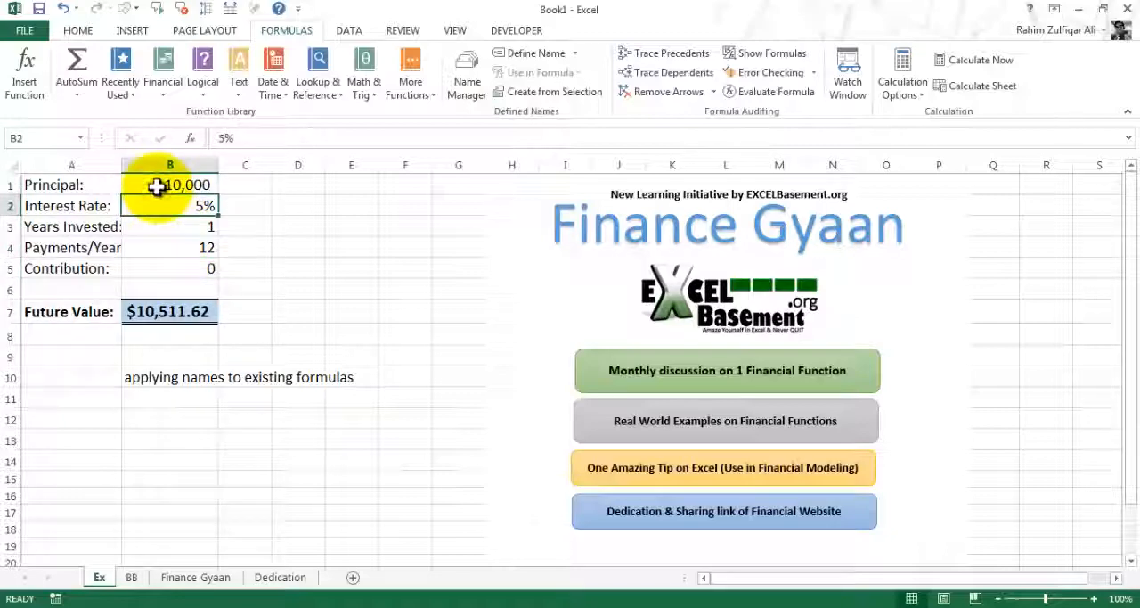
# Assign the name Principal to cell B1
pyautogui.click(157, 185)
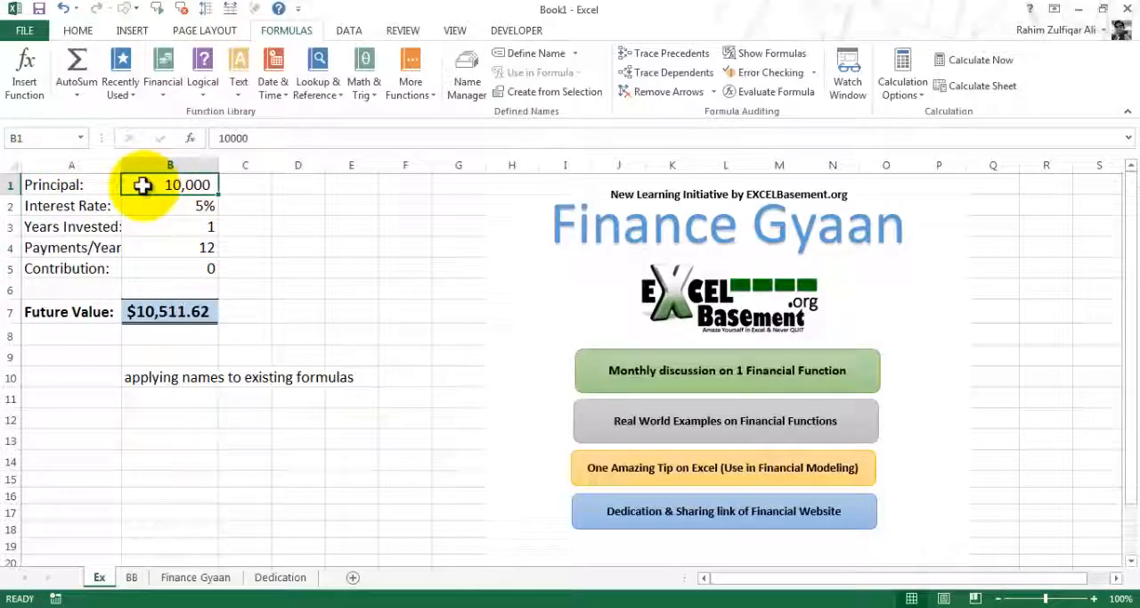
pyautogui.click(53, 138)
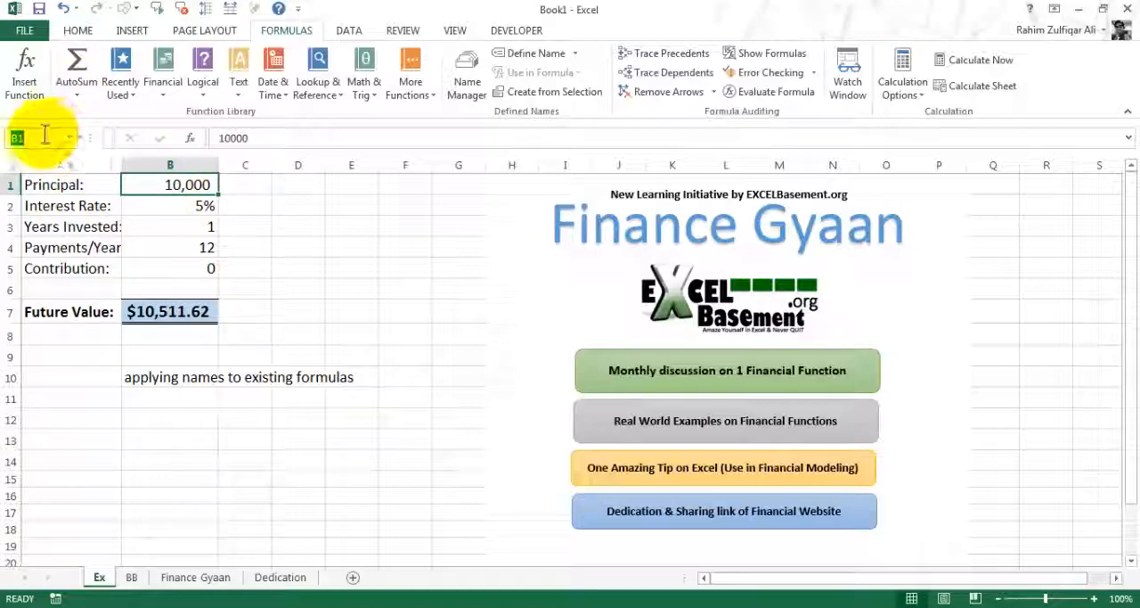
pyautogui.write('Princi')
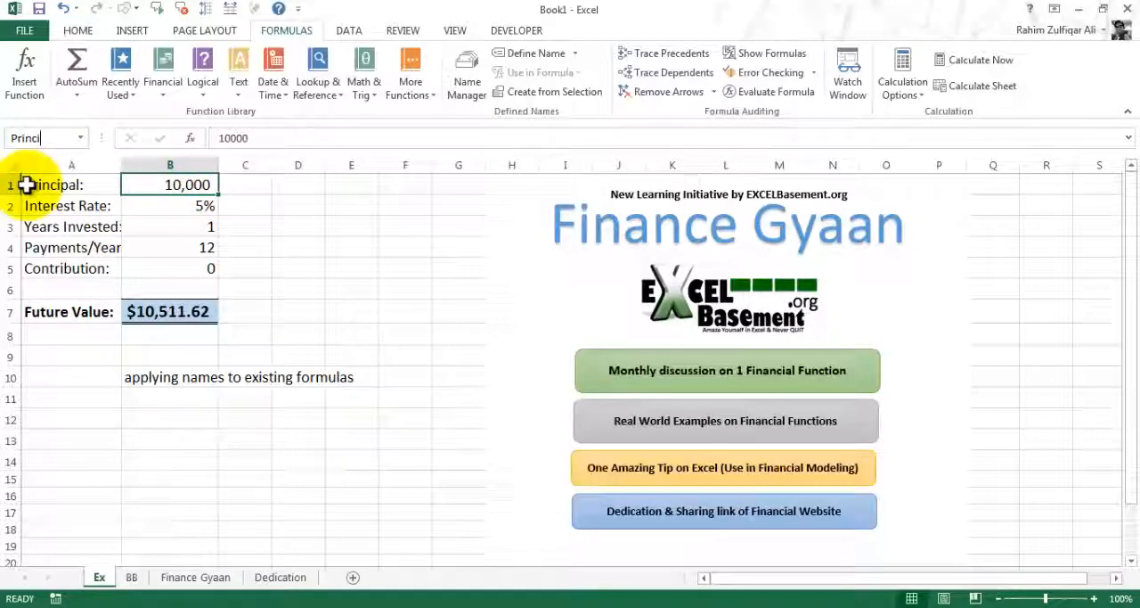
pyautogui.write('pal')
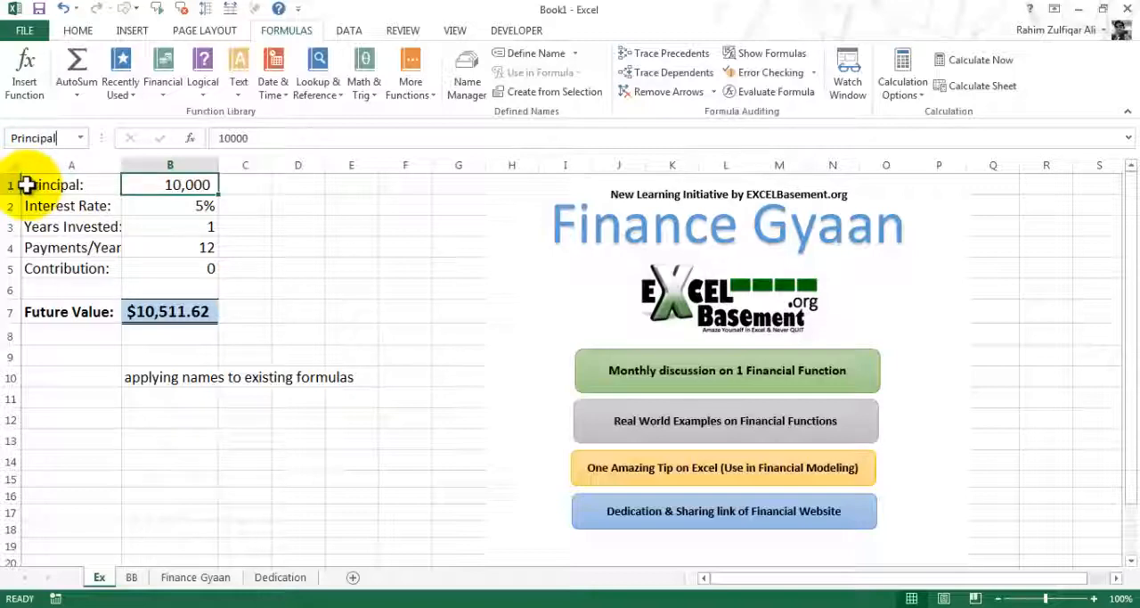
pyautogui.press('Return')
# Assign the name Interest_Rate to cell B2
pyautogui.click(139, 203)
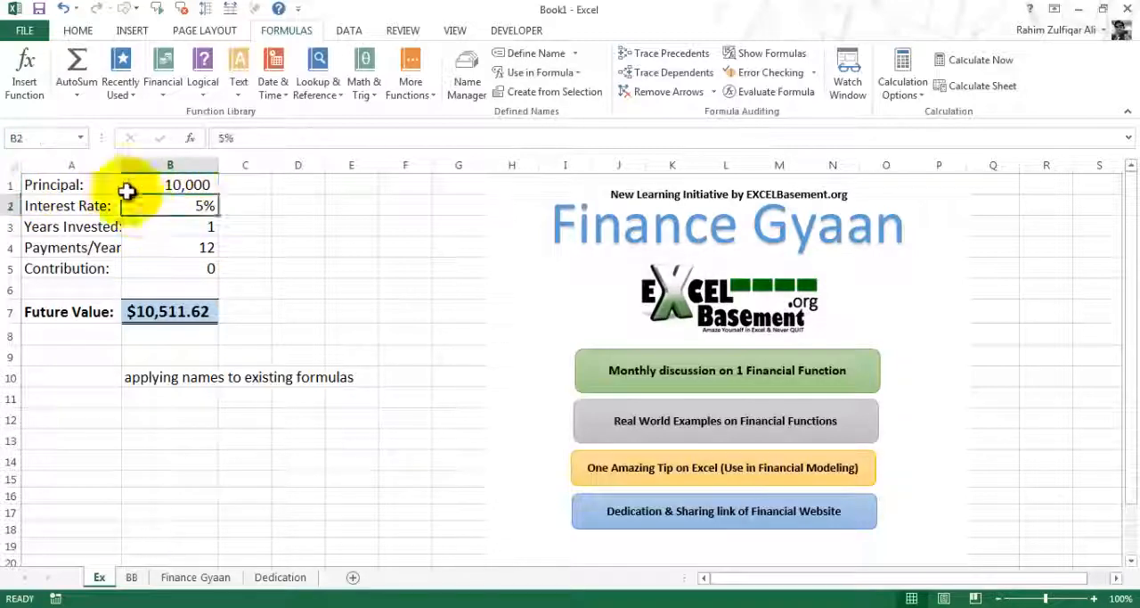
pyautogui.click(36, 136)
pyautogui.write('Int')
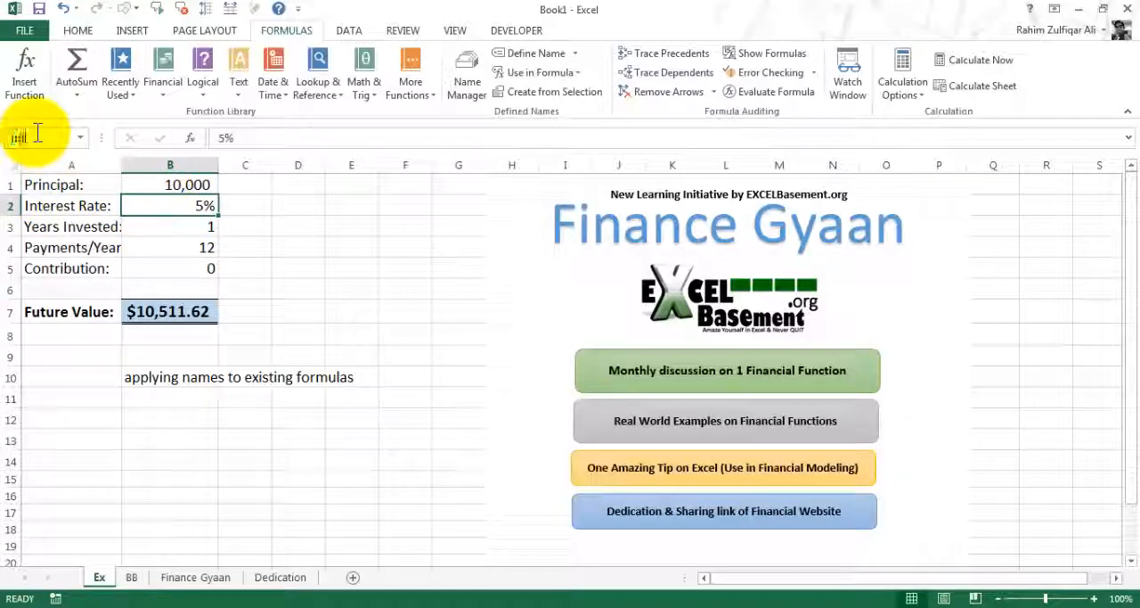
pyautogui.write('erest_Rate')
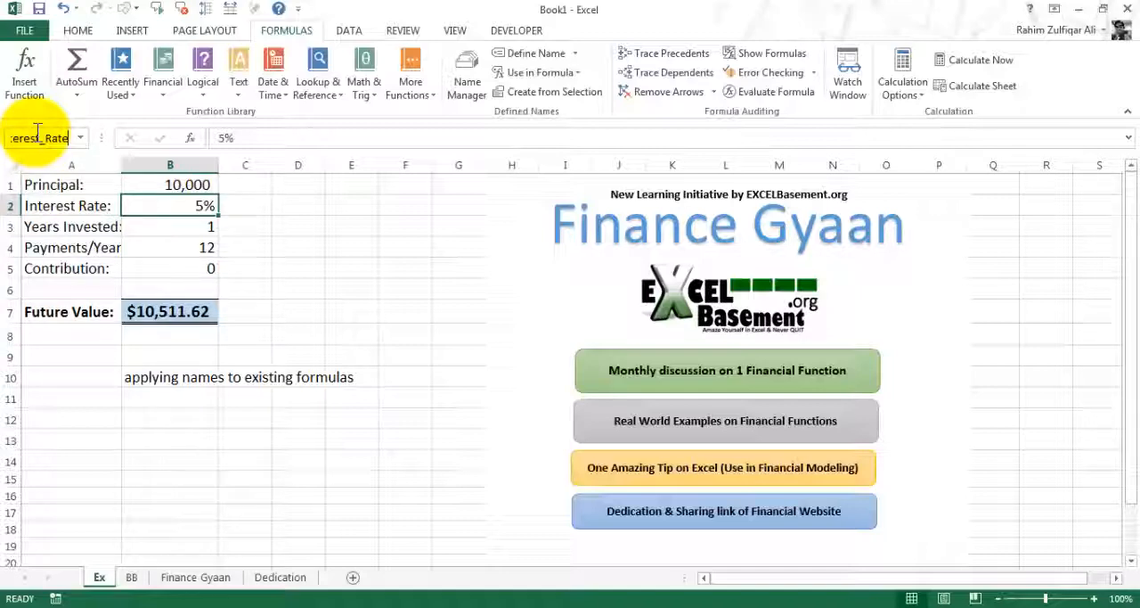
pyautogui.press('Return')
# Assign the name Years_Invested to cell B3
pyautogui.click(185, 225)
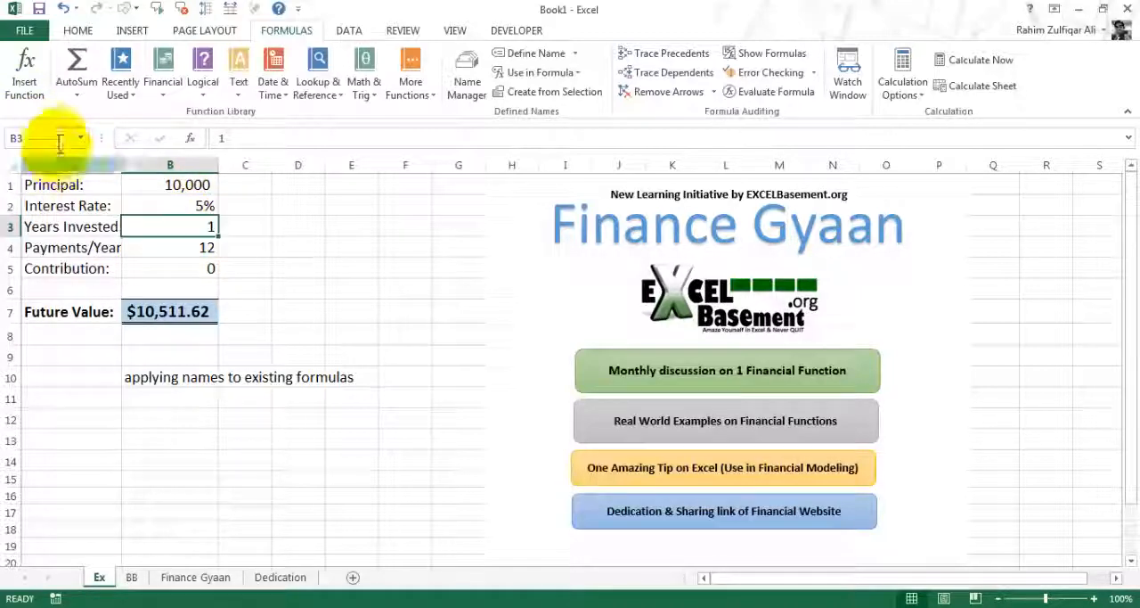
pyautogui.click(53, 138)
pyautogui.write('Years')
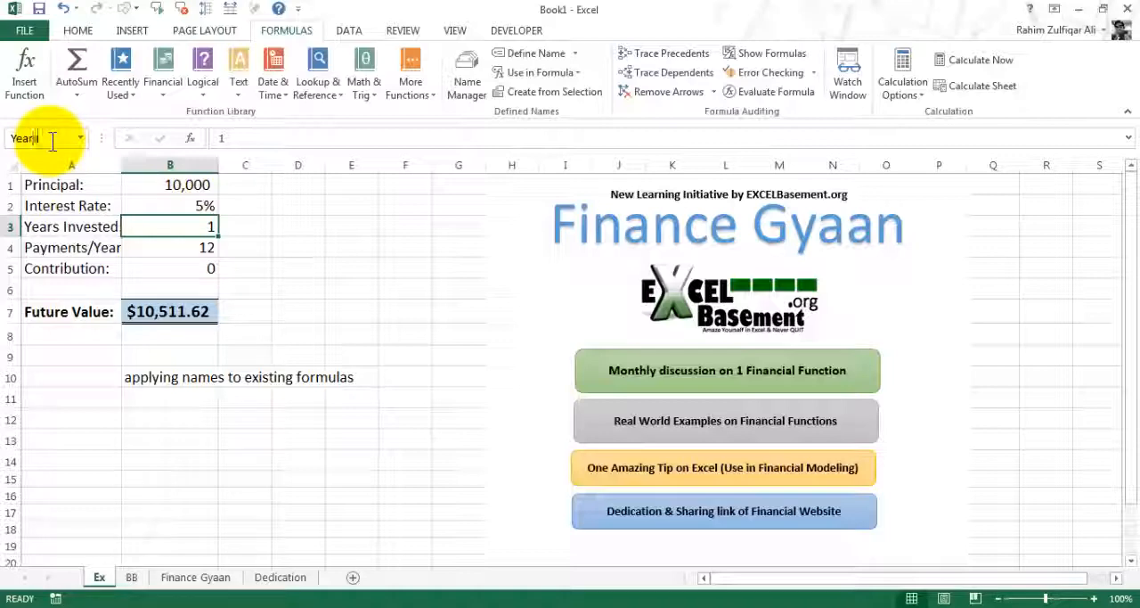
pyautogui.write('_Invested')
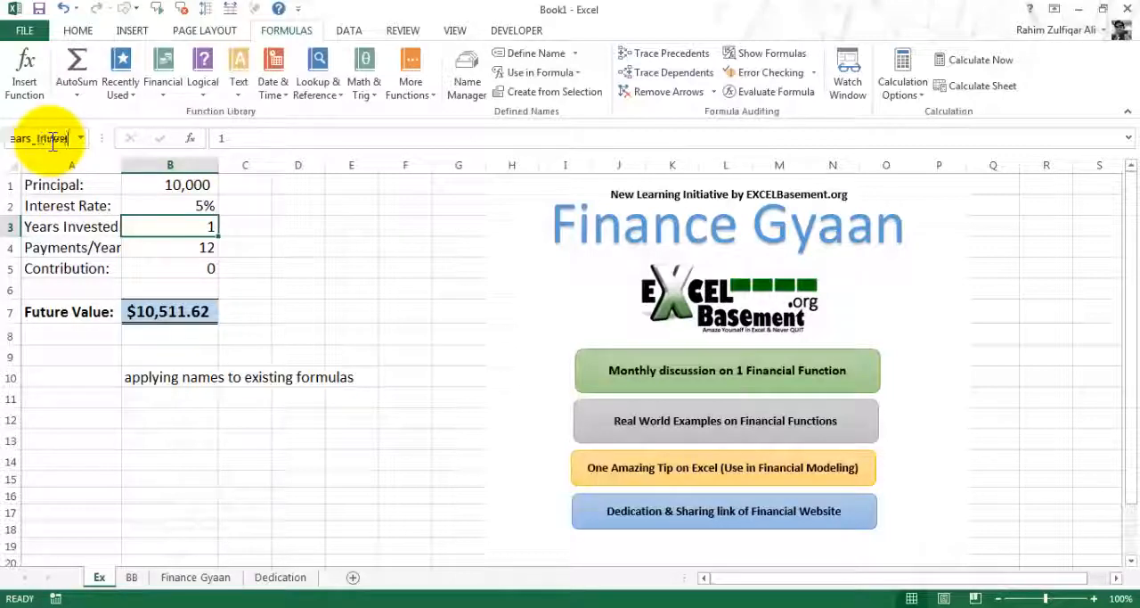
pyautogui.press('Return')
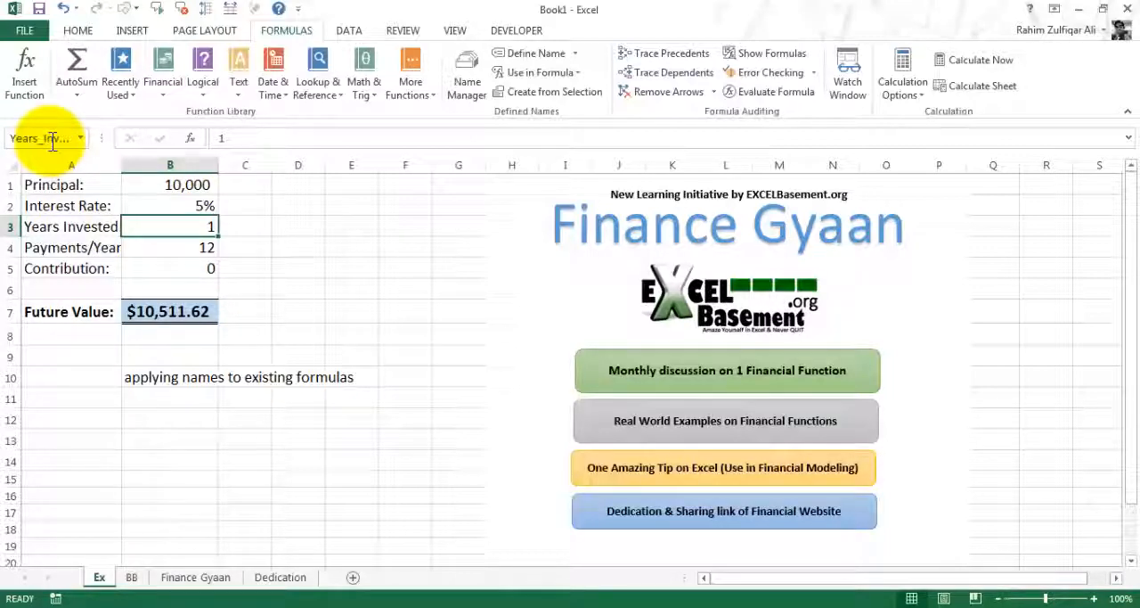
# Assign the name Payments_Year to cell B4
pyautogui.click(173, 248)
pyautogui.click(59, 138)
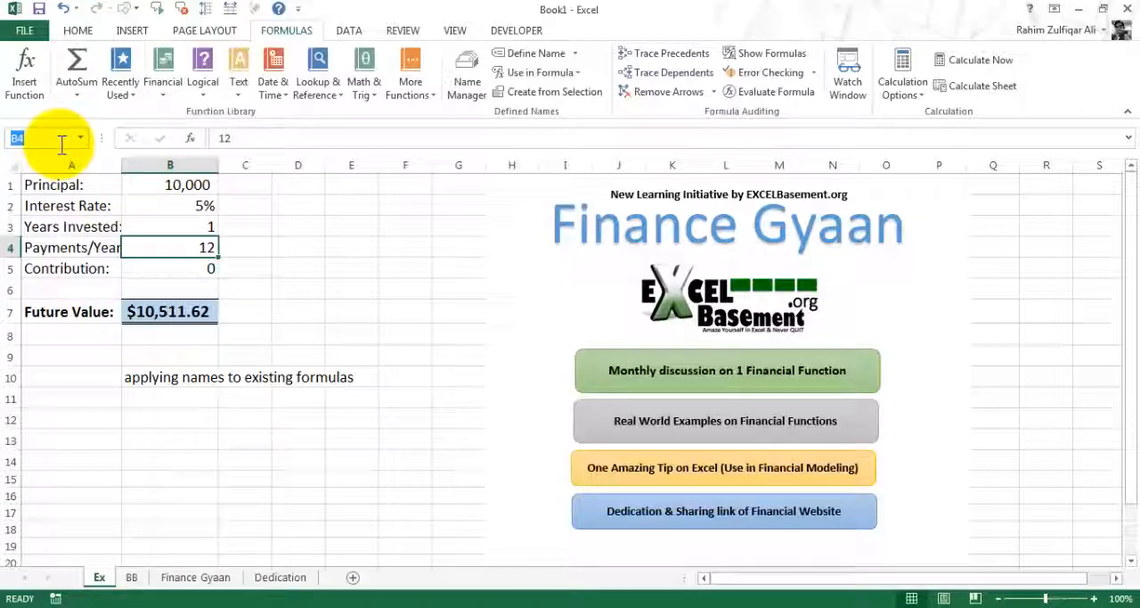
pyautogui.write('Payments')
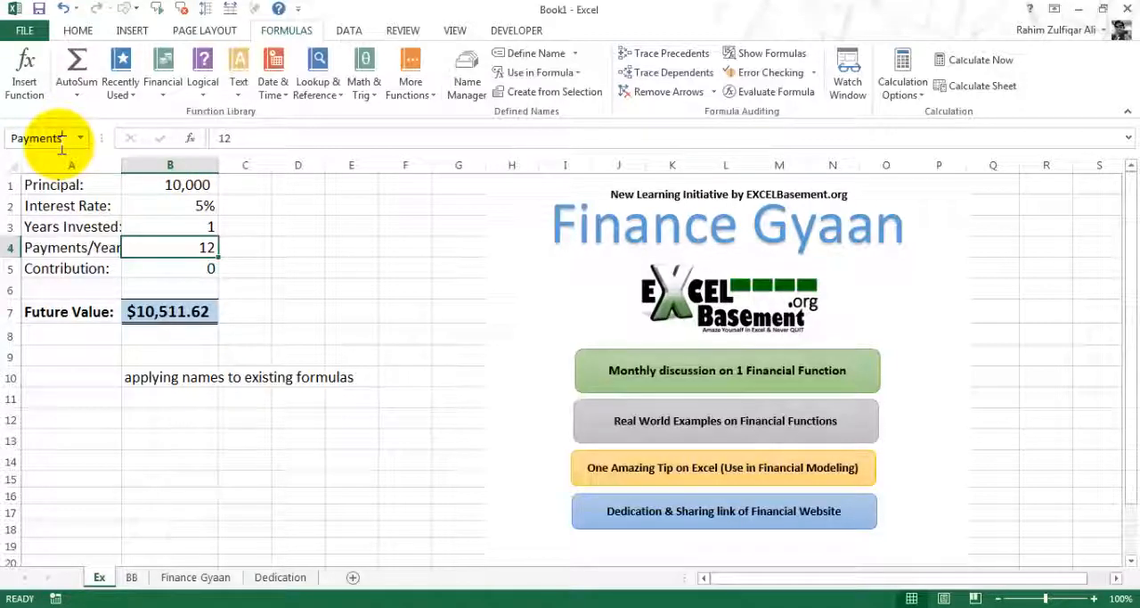
pyautogui.write('_Year')
pyautogui.press('Return')
# Assign the name Contribution to cell B5
pyautogui.click(179, 266)
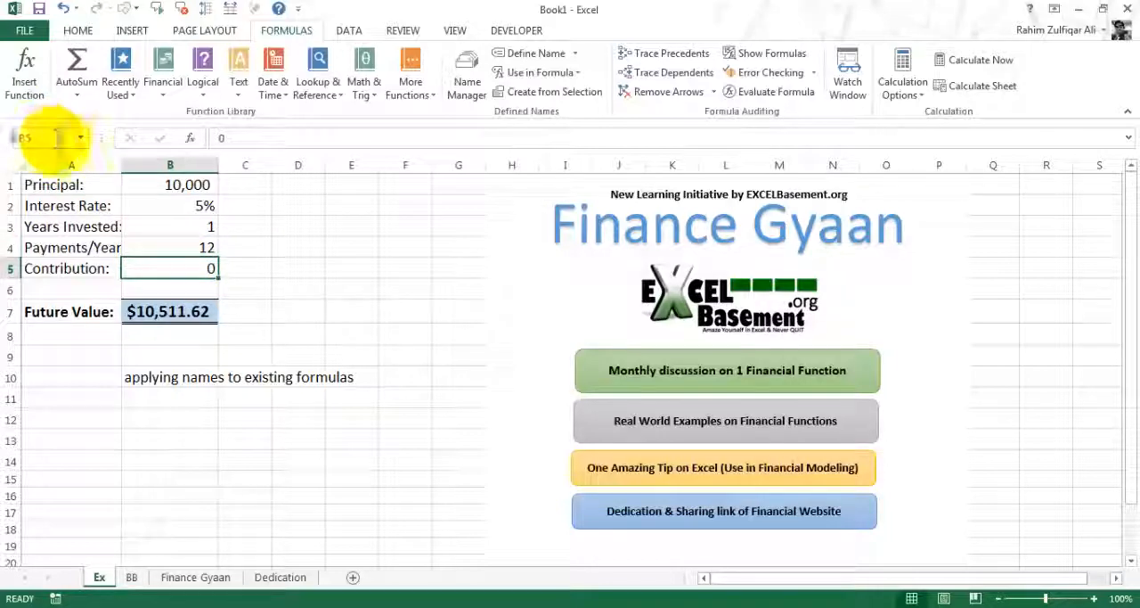
pyautogui.click(71, 140)
pyautogui.write('Contribution')
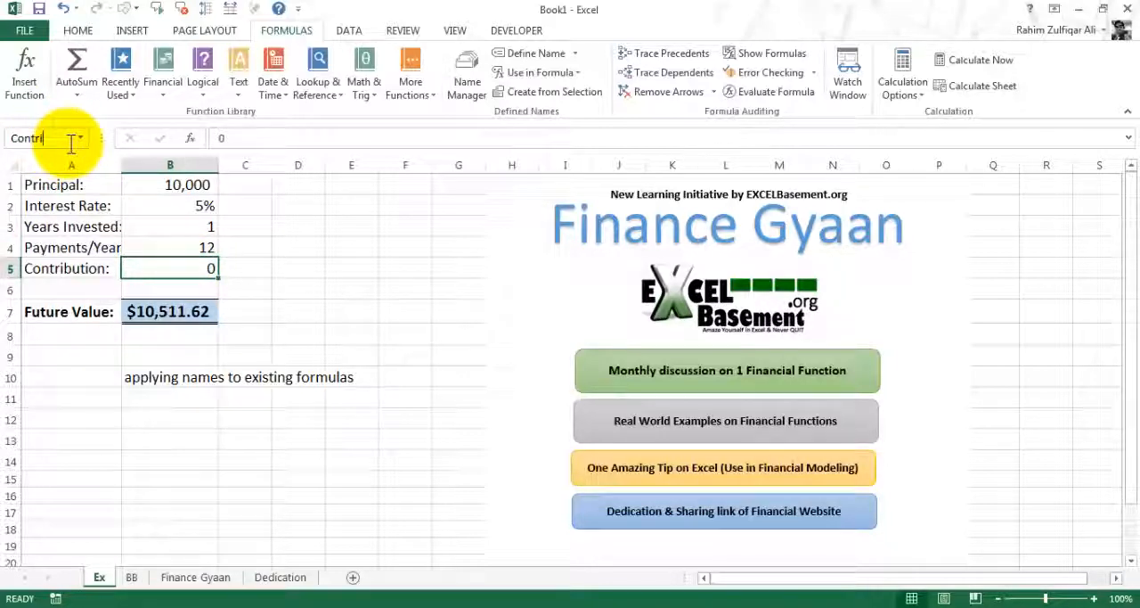
pyautogui.press('Return')
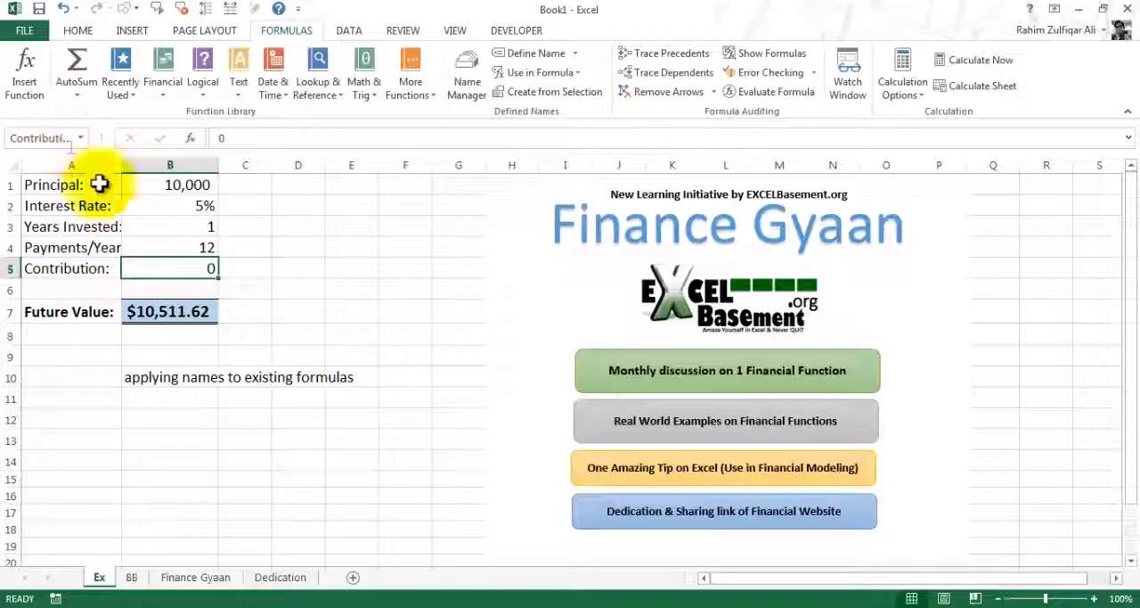
# Review the defined names and the cells they refer to in the Name Manager
pyautogui.click(201, 246)
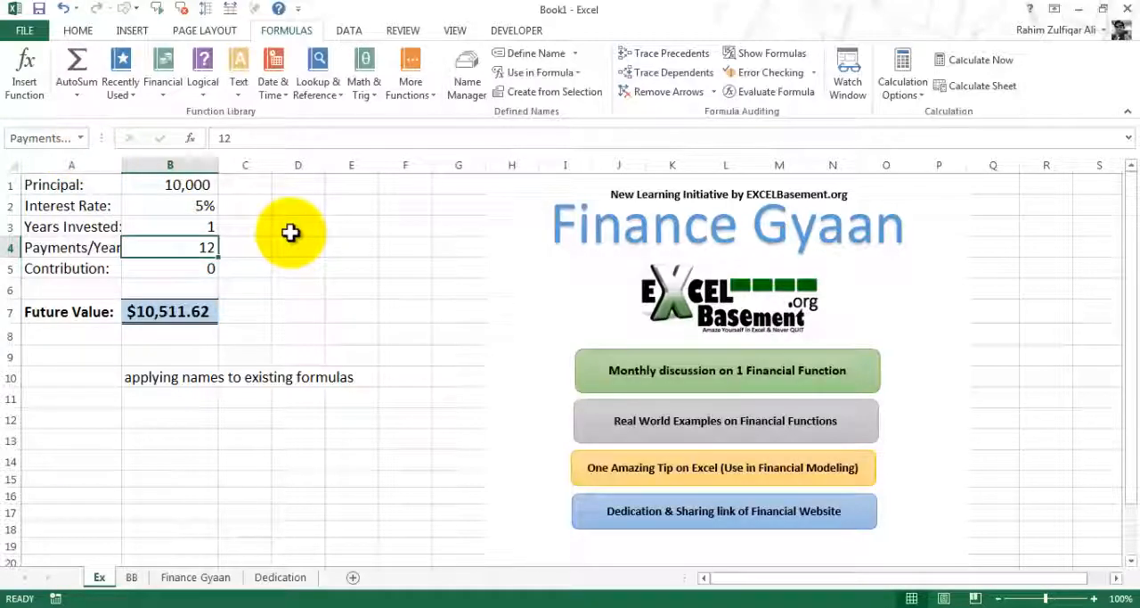
pyautogui.hotkey('ctrl', 'F3')
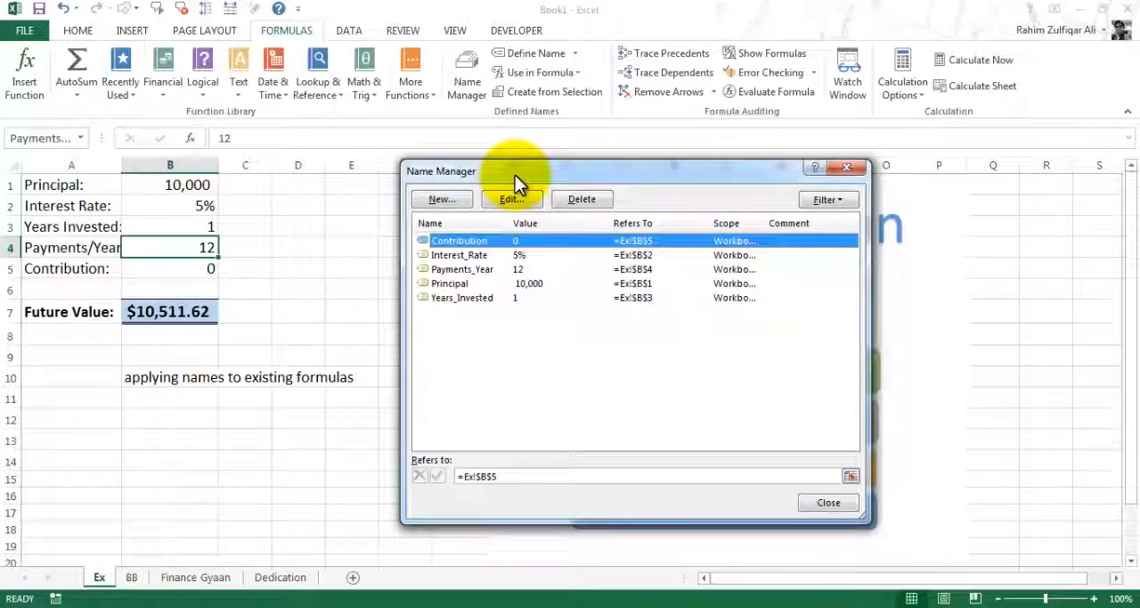
pyautogui.moveTo(515, 175); pyautogui.dragTo(373, 128)
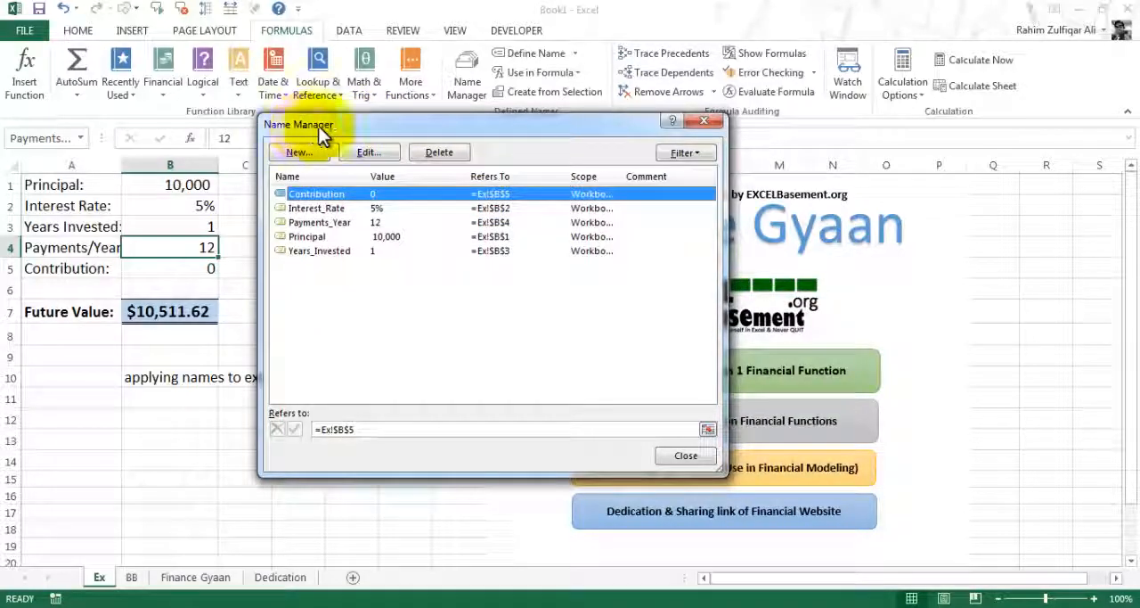
pyautogui.click(329, 208)
pyautogui.click(325, 221)
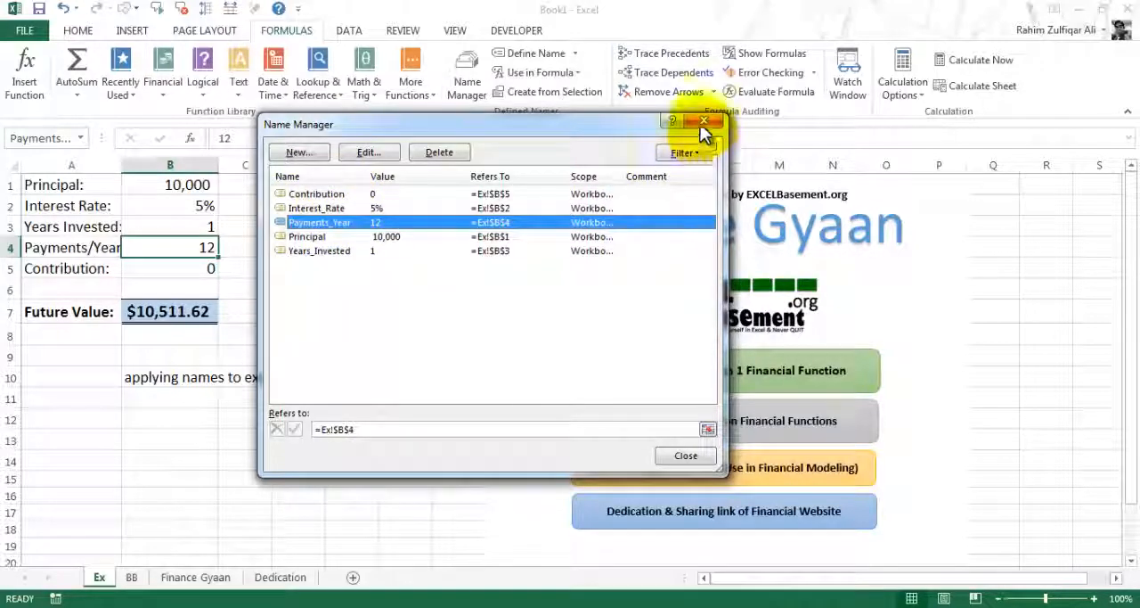
pyautogui.click(704, 122)
pyautogui.click(468, 85)
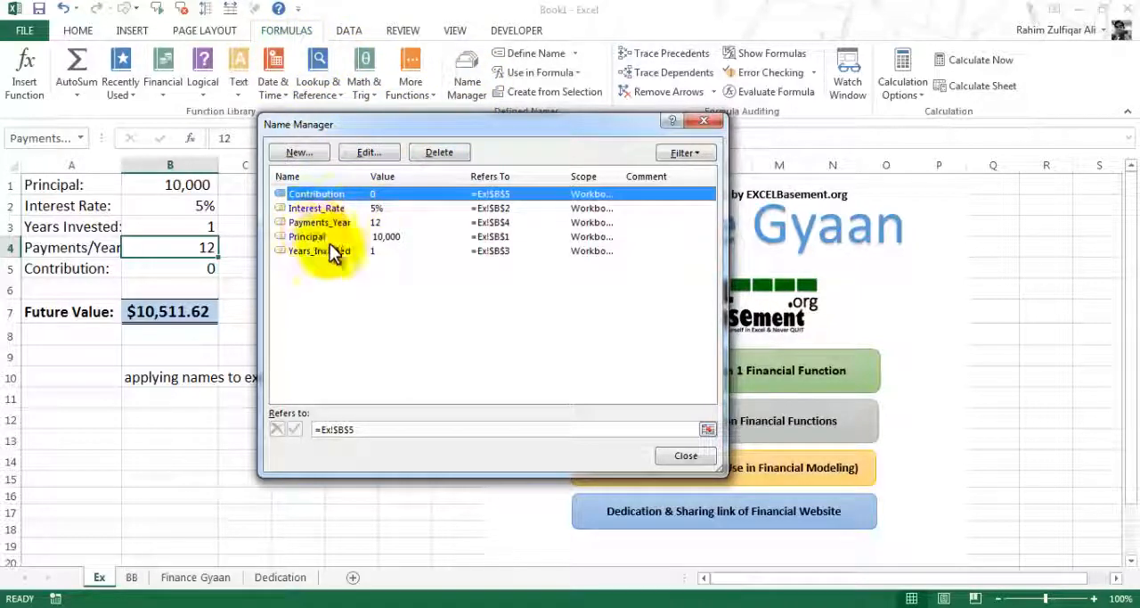
pyautogui.click(701, 124)
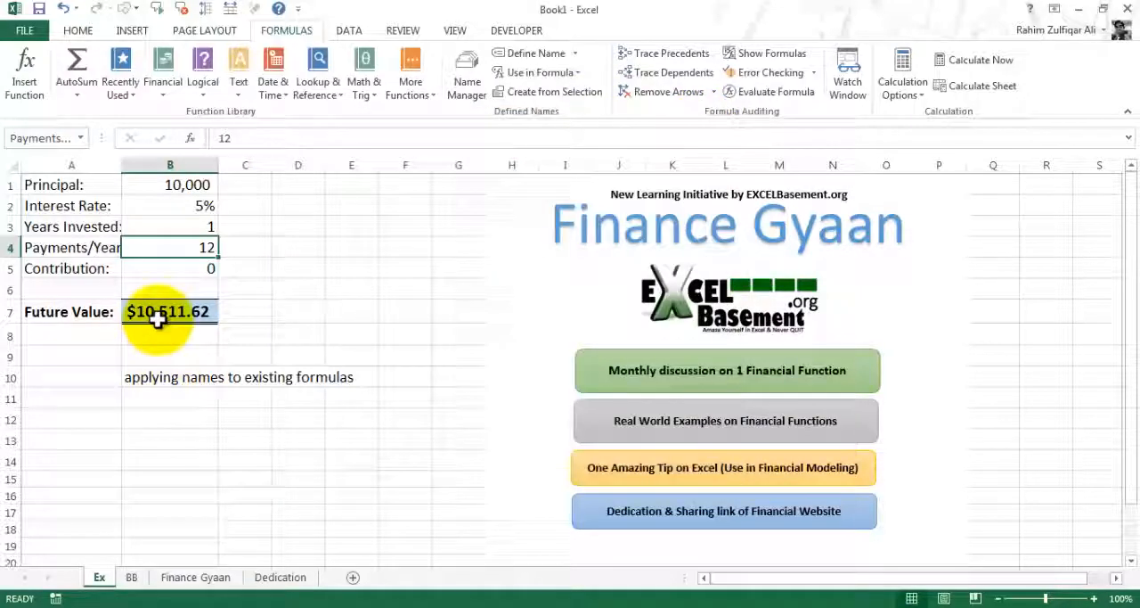
# Apply the names Contribution, Interest_Rate, Payments_Year, Principal and Years_Invested to the existing Future Value formula in B7
pyautogui.click(207, 314)
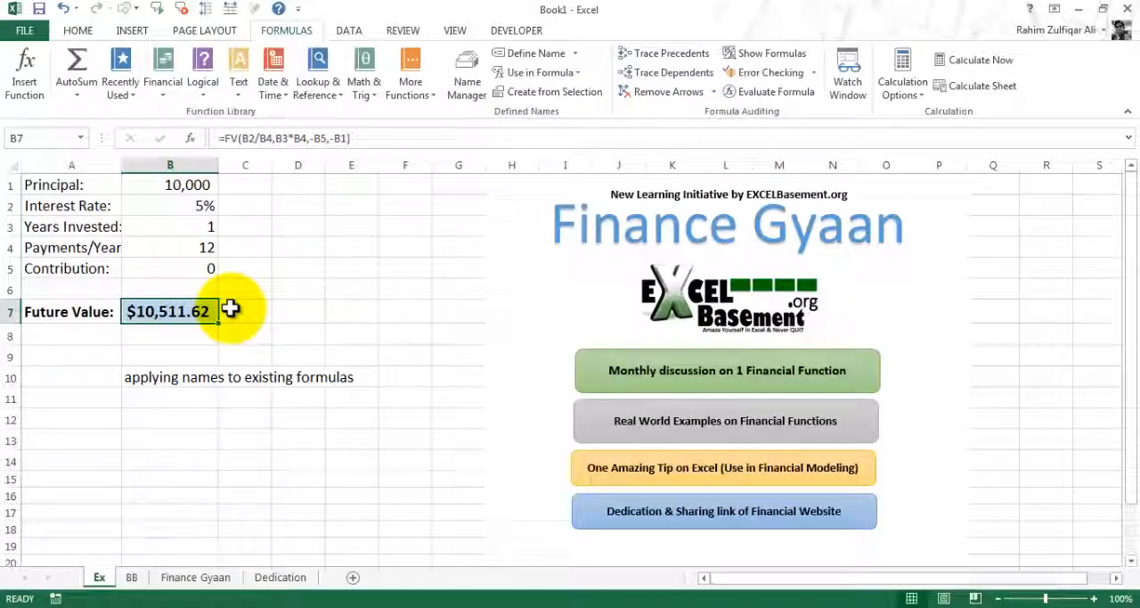
pyautogui.click(575, 55)
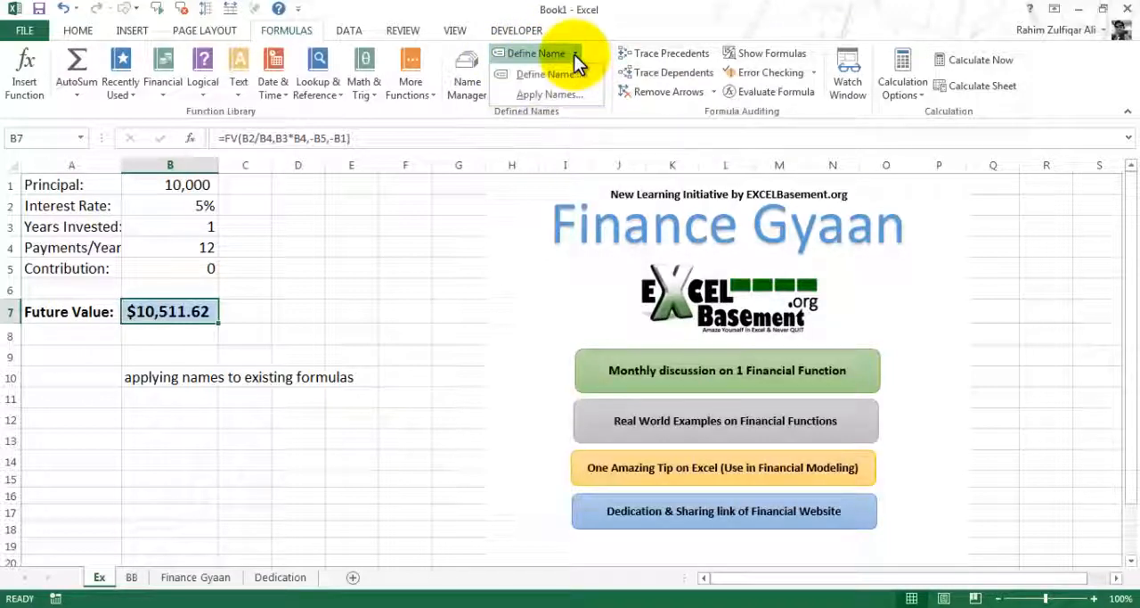
pyautogui.click(554, 96)
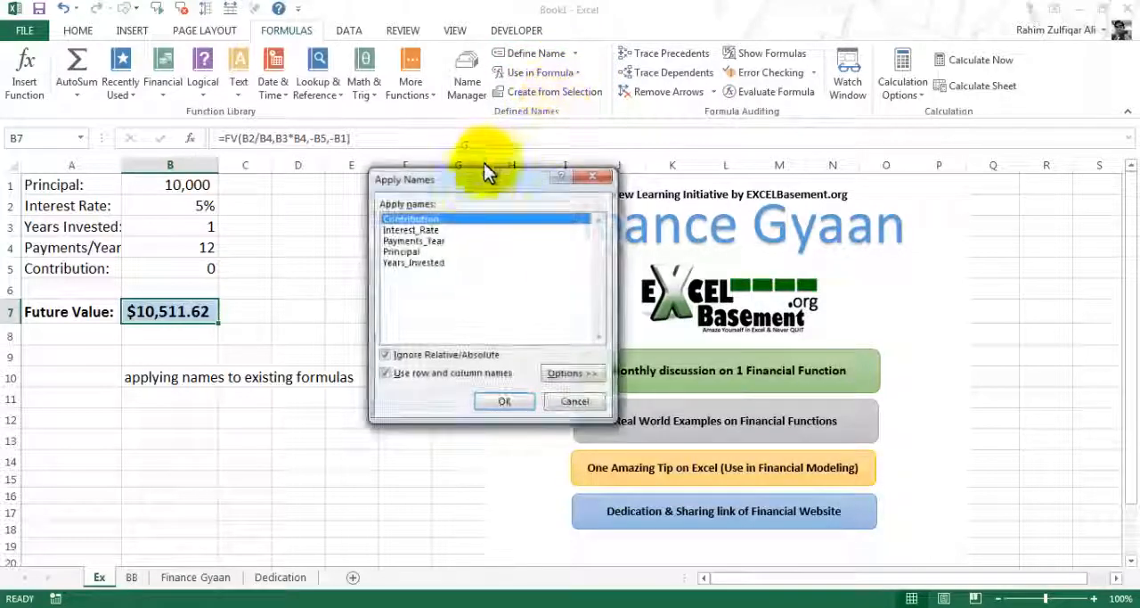
pyautogui.click(412, 233)
pyautogui.click(411, 241)
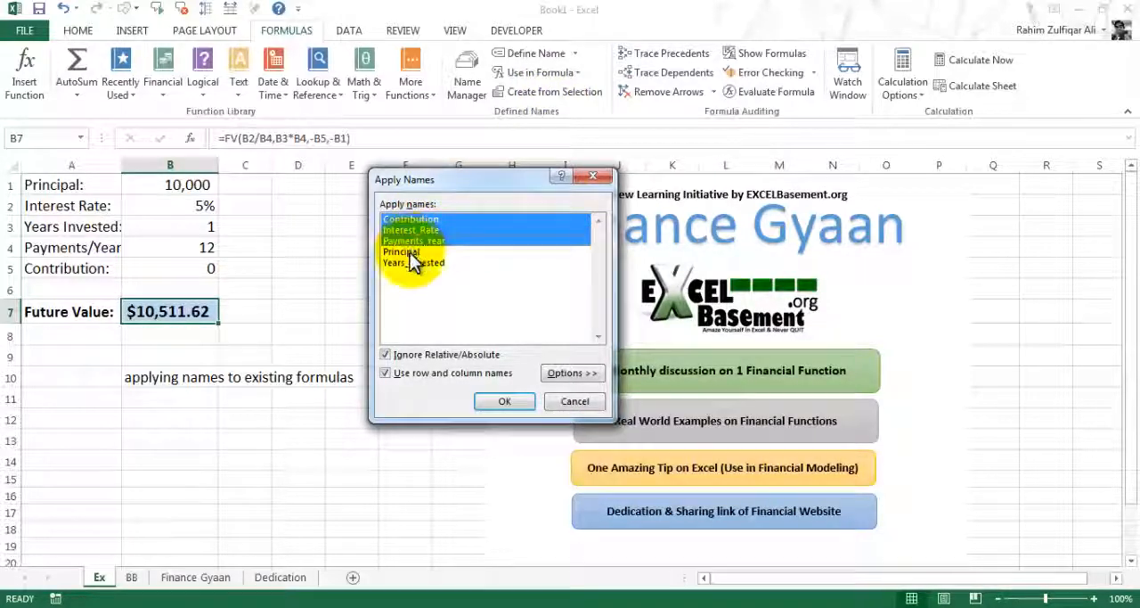
pyautogui.click(410, 252)
pyautogui.click(413, 262)
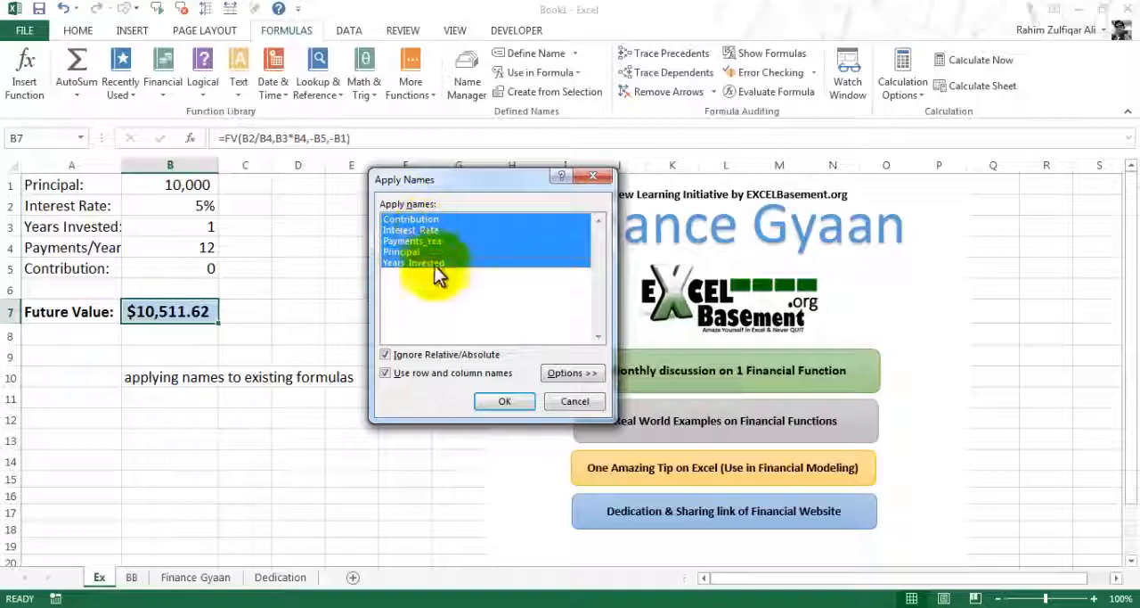
pyautogui.click(499, 401)
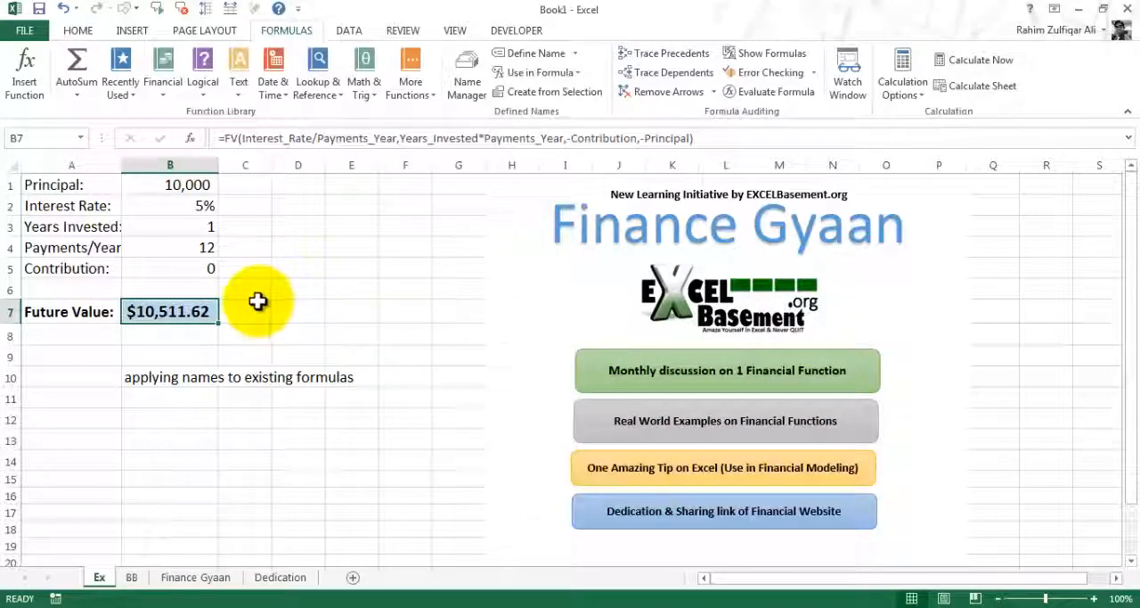
# Examine the named references in the Future Value formula in B7 and dismiss the Windows color scheme message
pyautogui.press('F2')
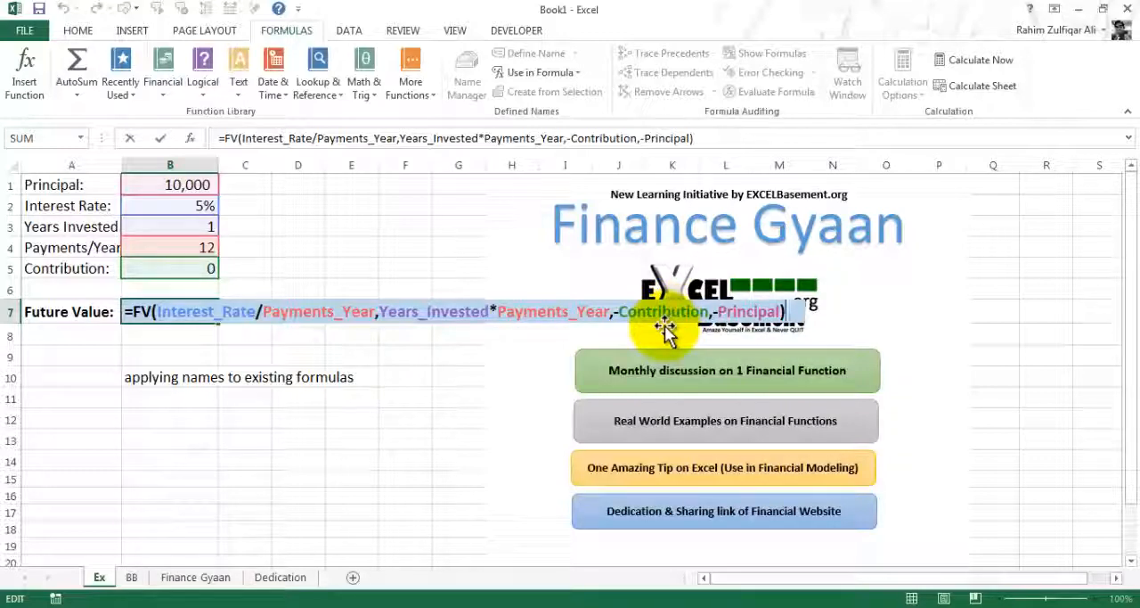
pyautogui.press('Return')
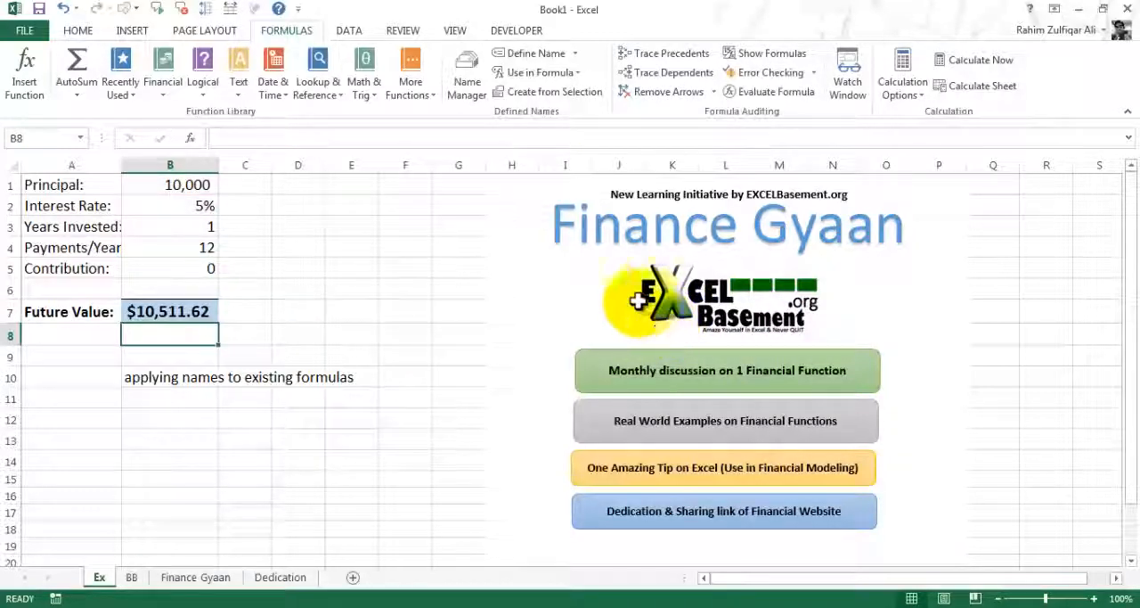
pyautogui.click(149, 308)
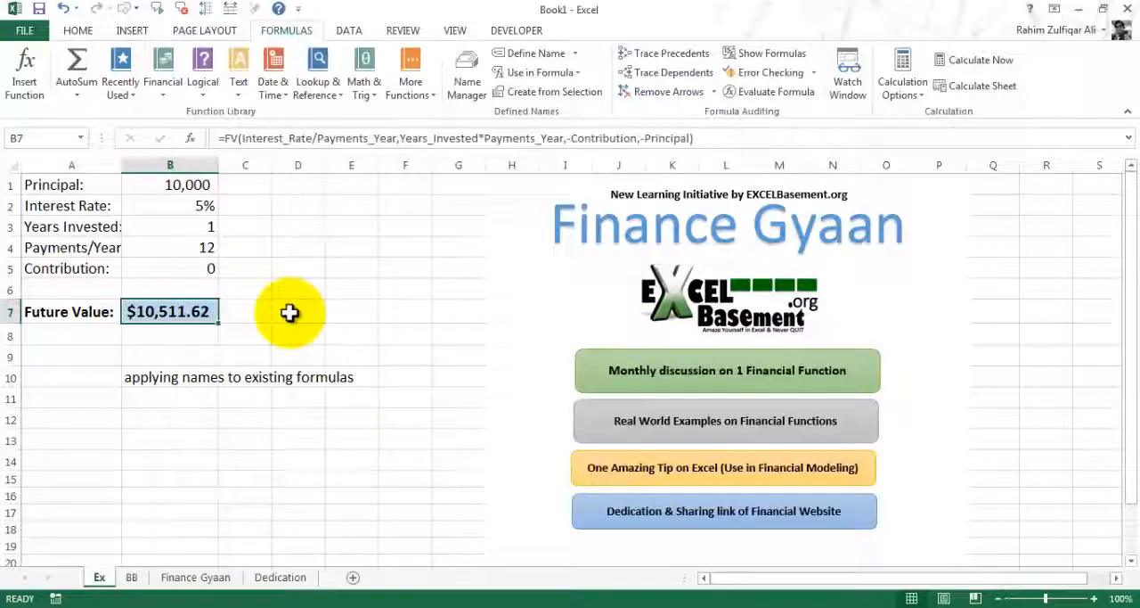
pyautogui.click(574, 54)
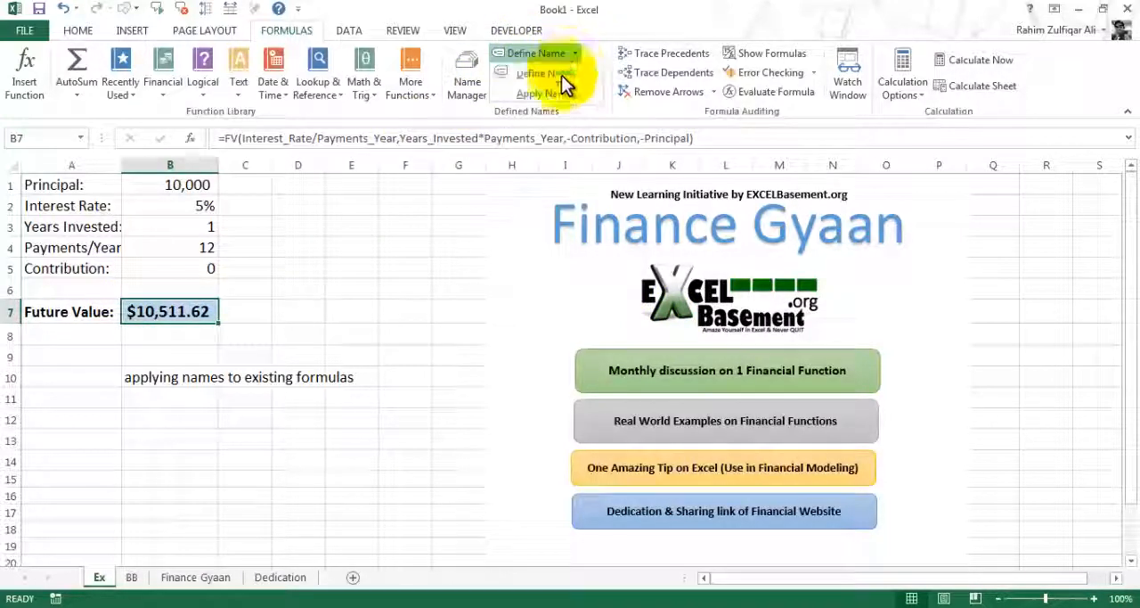
pyautogui.click(311, 294)
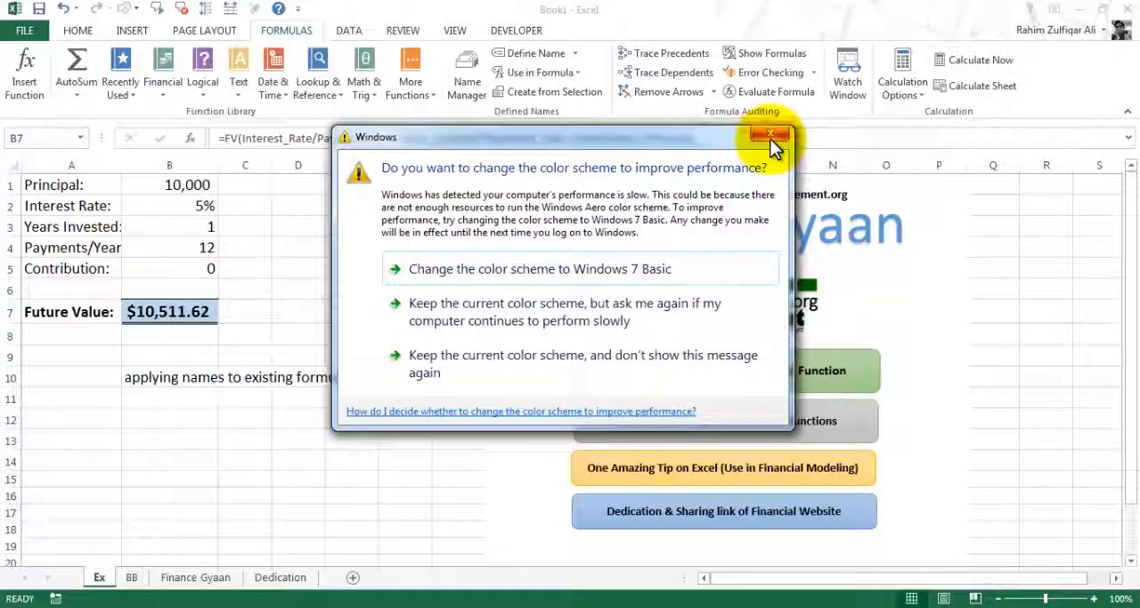
pyautogui.click(771, 135)
pyautogui.click(192, 264)
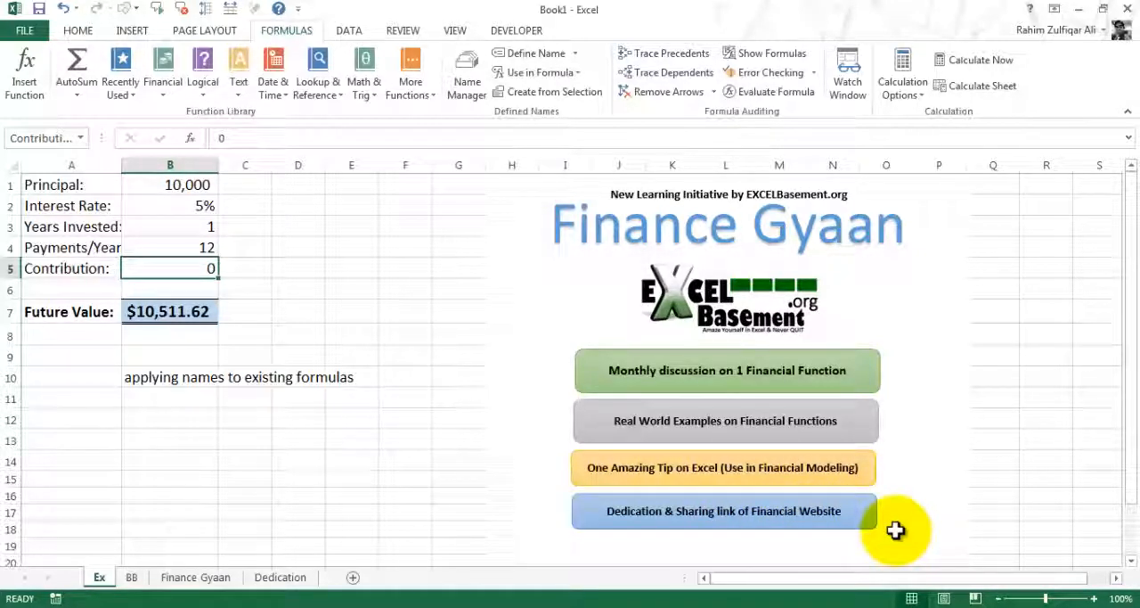
# View the Dedication sheet and look through the PakAccountants home page in the web browser
pyautogui.click(282, 577)
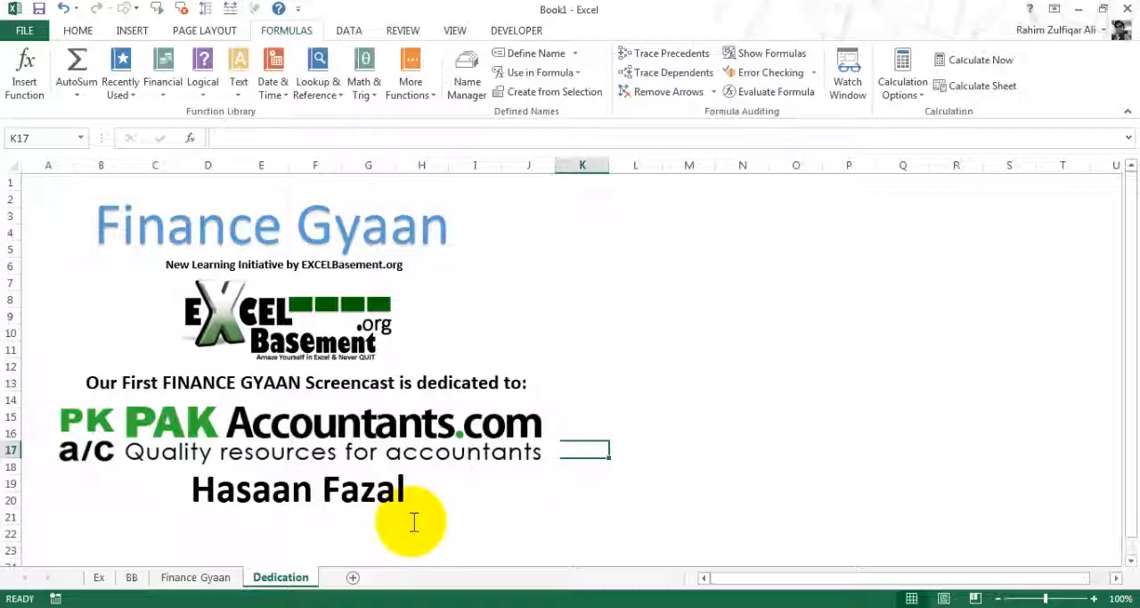
pyautogui.click(223, 606)
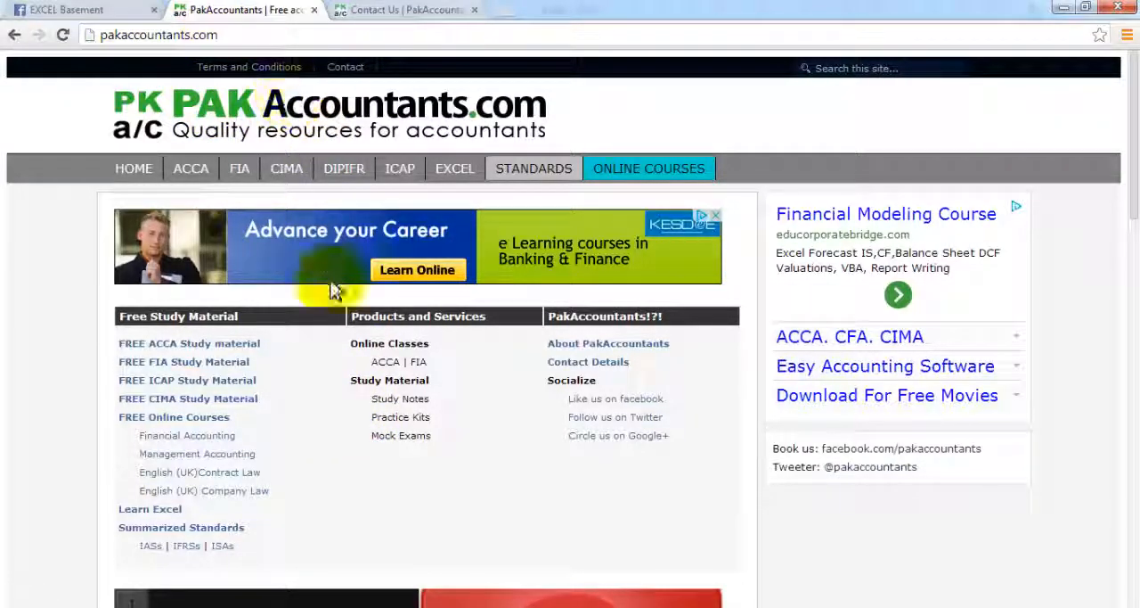
pyautogui.scroll(-7, 1128, 312)
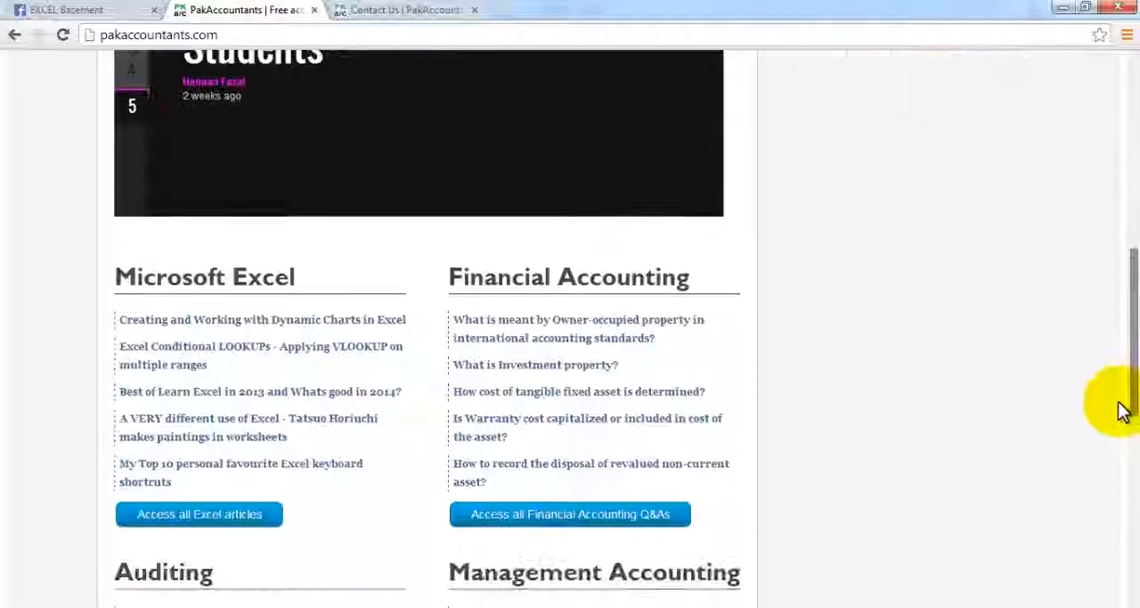
pyautogui.scroll(-3, 1123, 419)
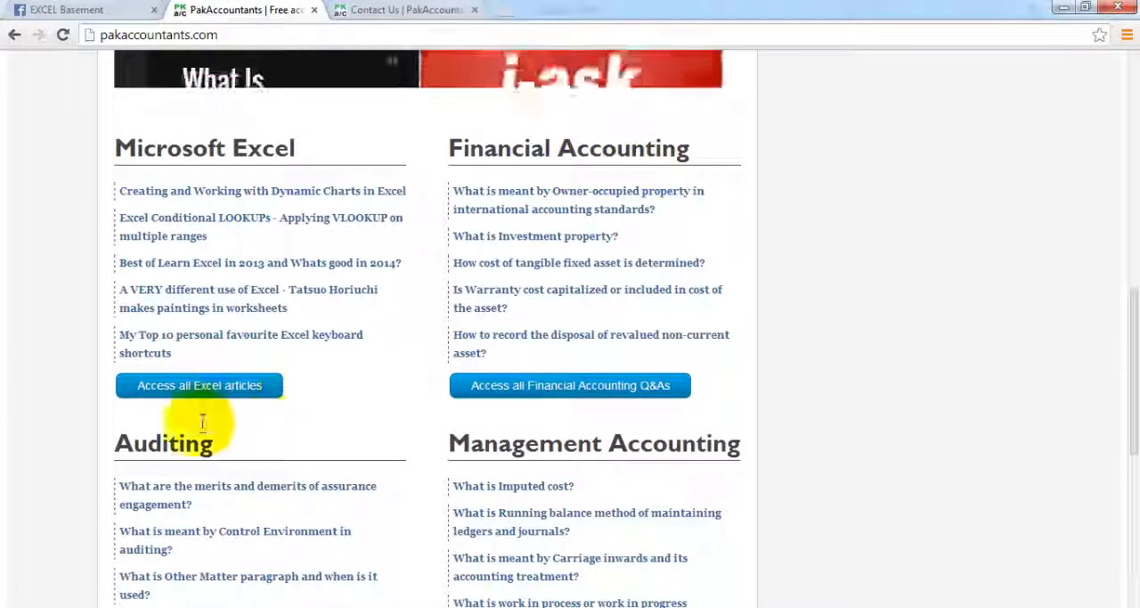
pyautogui.moveTo(1137, 437); pyautogui.dragTo(1131, 204)
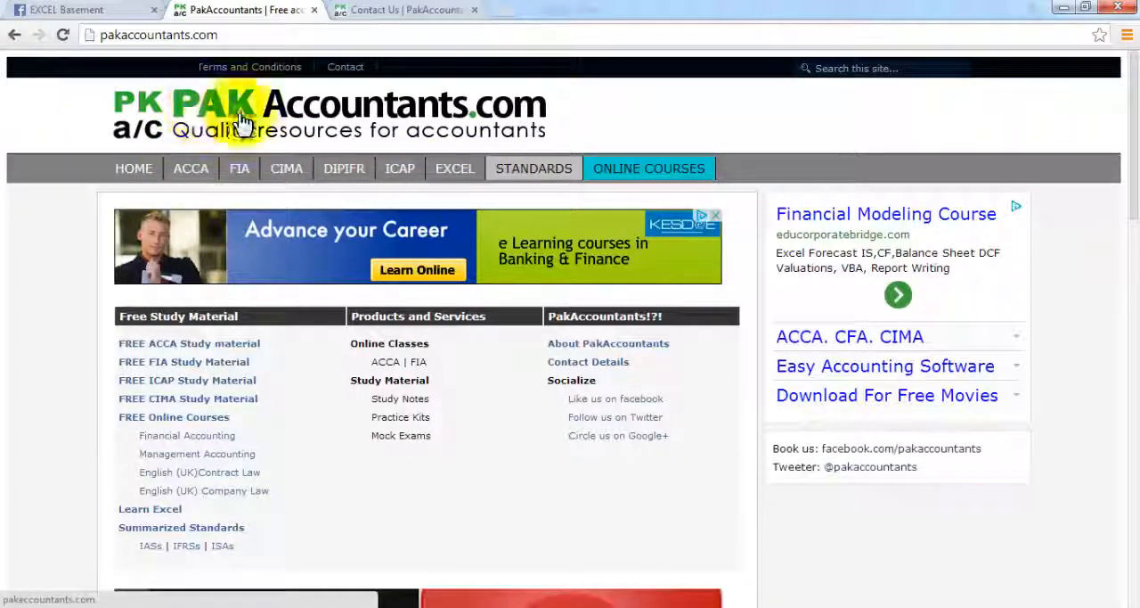
# View the PakAccountants contact page and the EXCEL Basement Facebook group
pyautogui.click(403, 9)
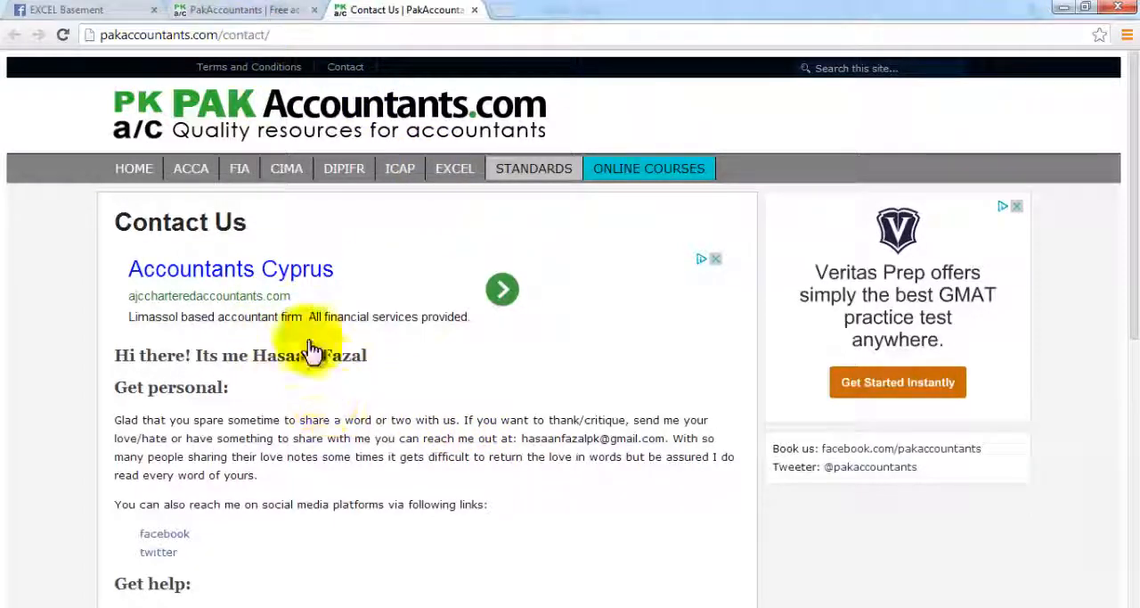
pyautogui.click(93, 9)
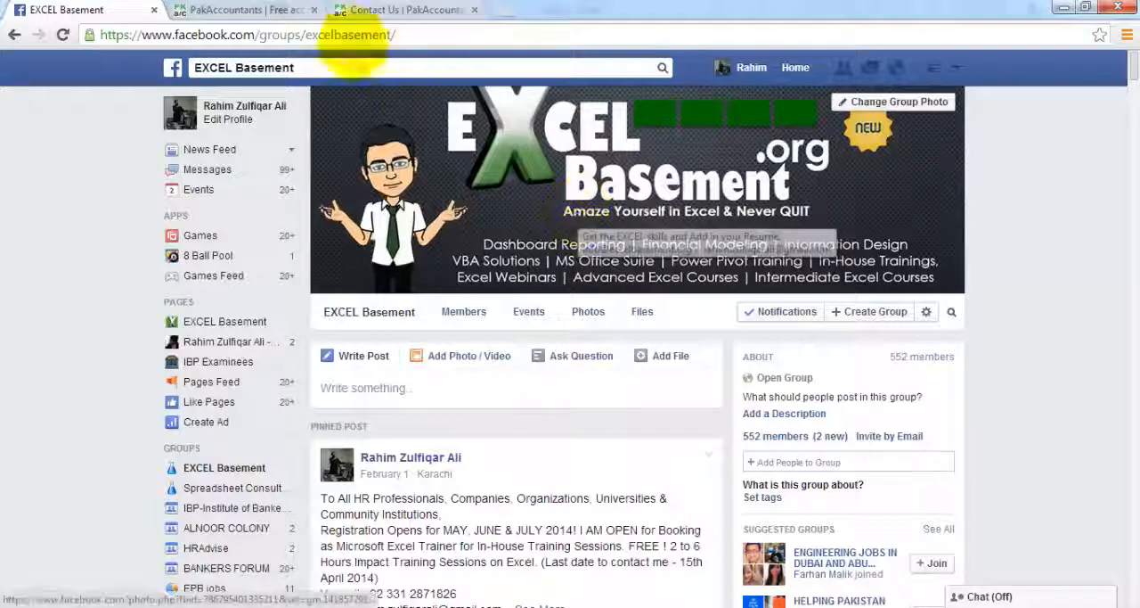
# Switch back to the Book1 workbook in Excel and go through the Finance Gyaan, BB and Ex sheets
pyautogui.moveTo(325, 597)
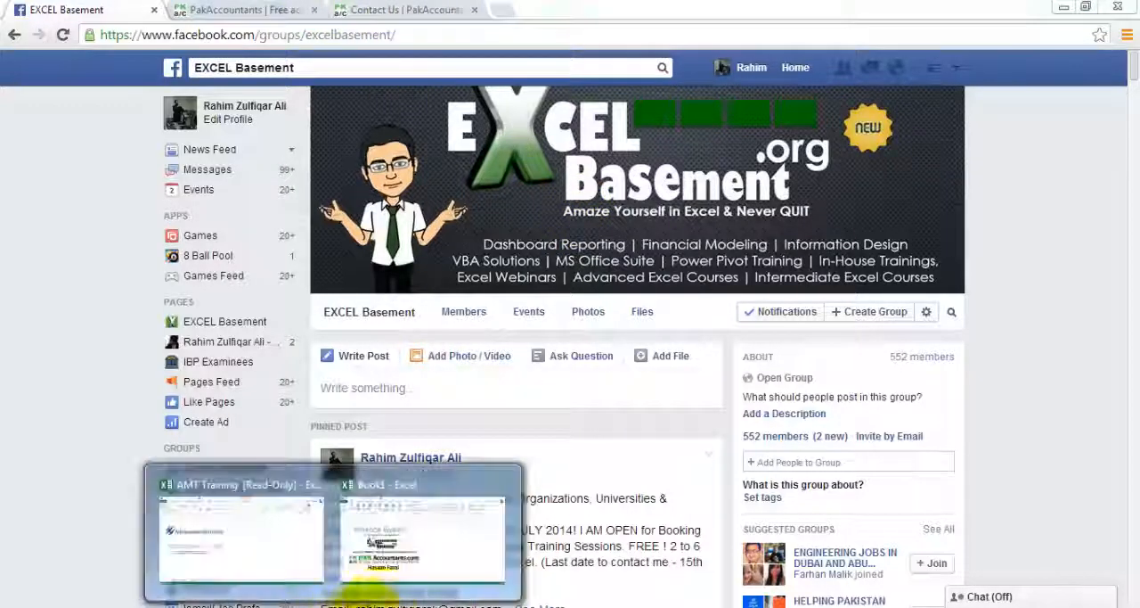
pyautogui.click(418, 558)
pyautogui.click(189, 577)
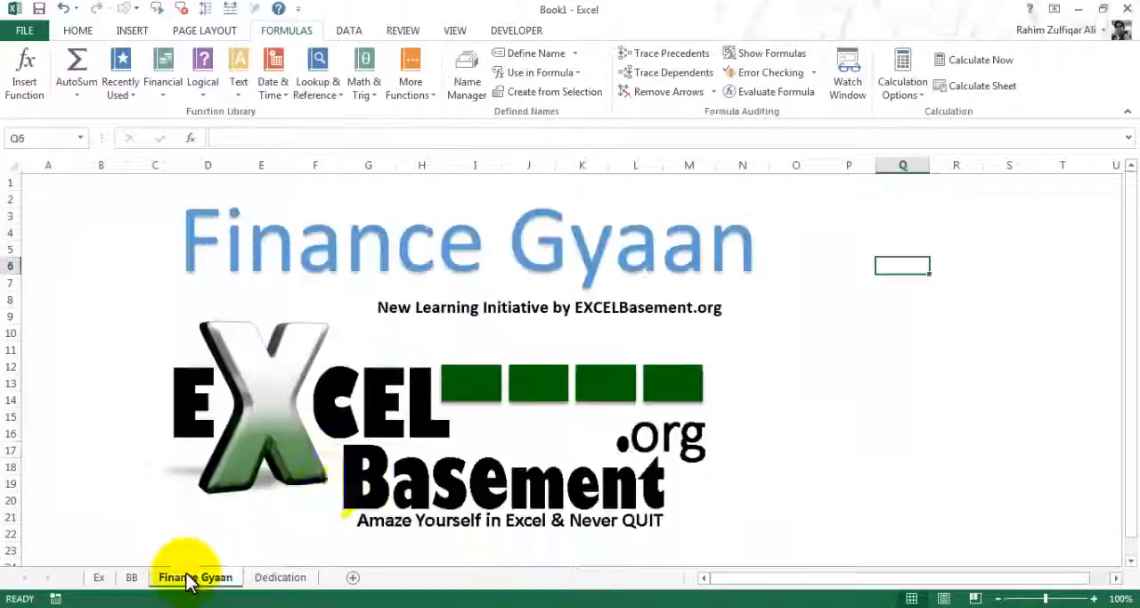
pyautogui.click(132, 578)
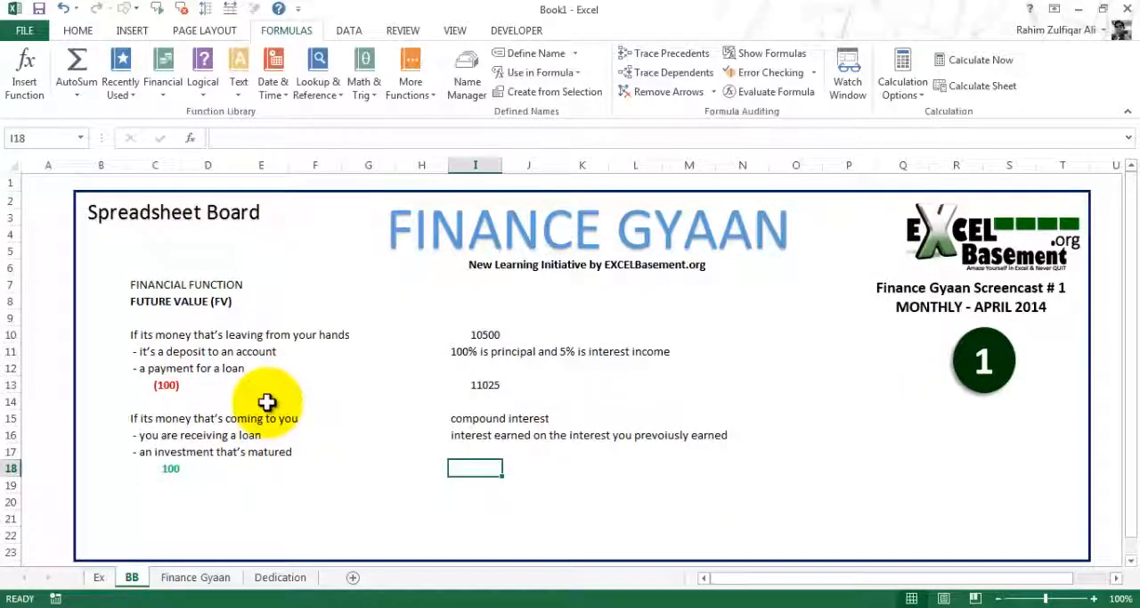
pyautogui.click(99, 577)
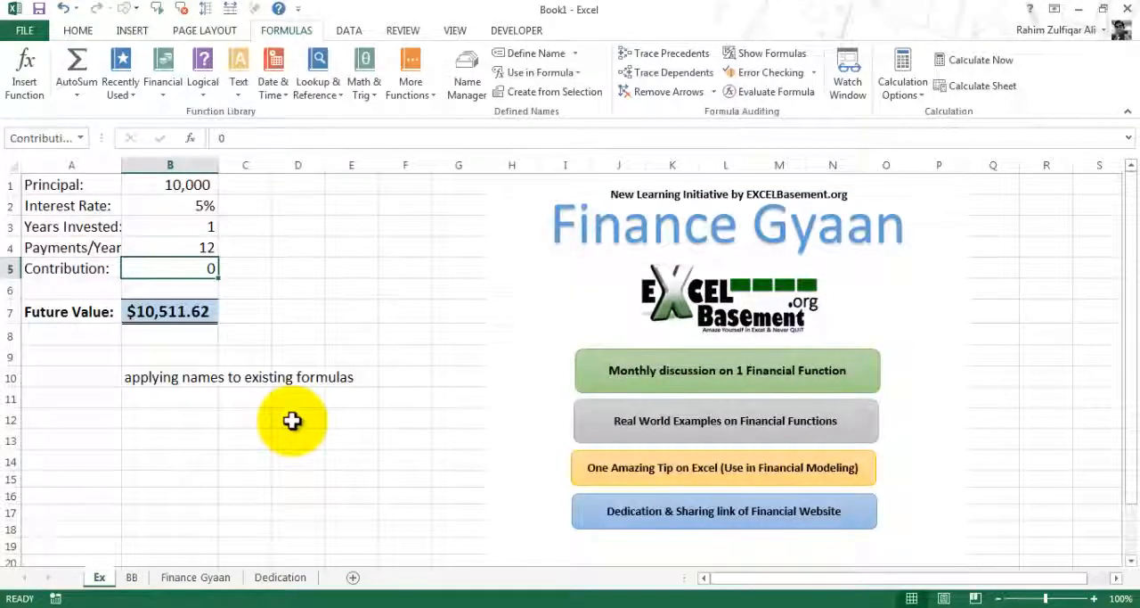